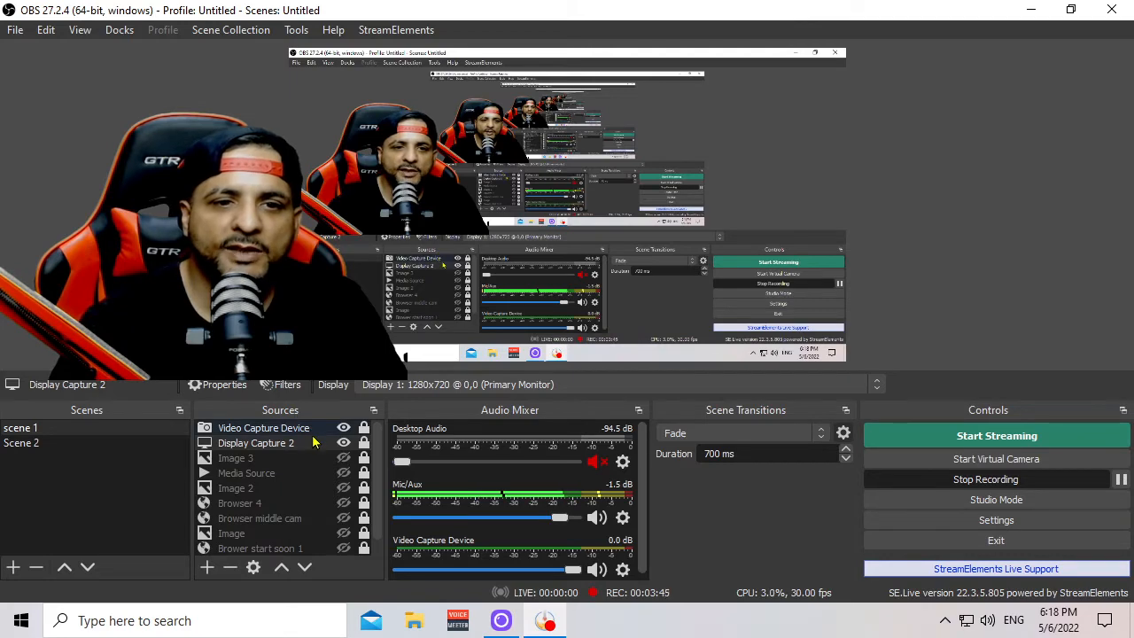
- Open the Video Capture Device's filters and reset its Chroma Key filter to the default settings
{"action": "right_click", "coordinate": [312, 431]}
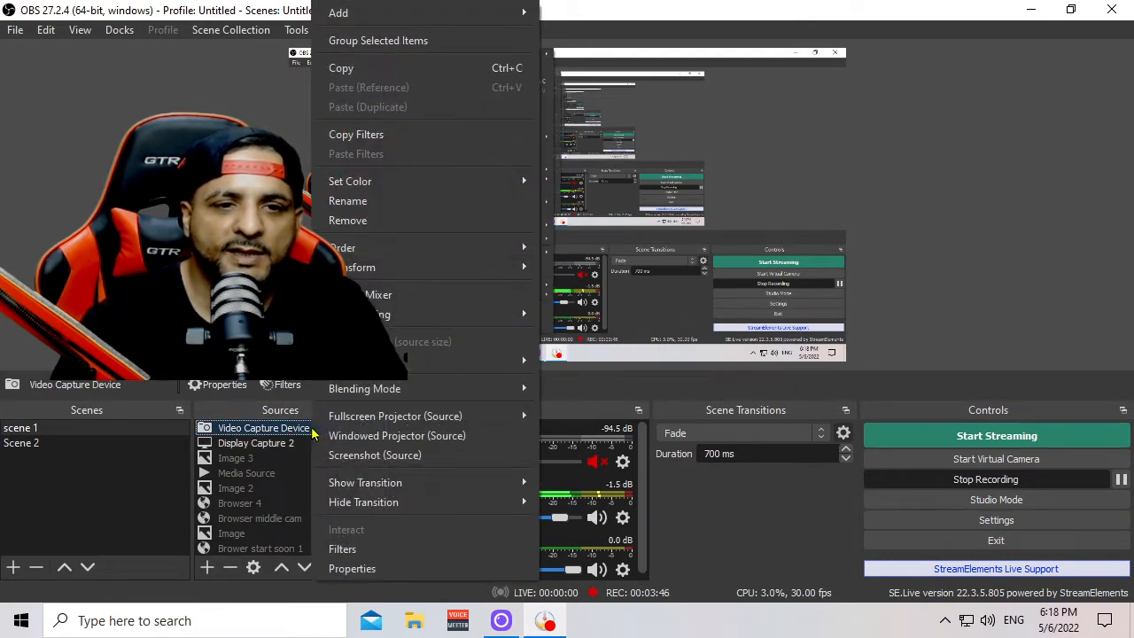
{"action": "left_click", "coordinate": [342, 550]}
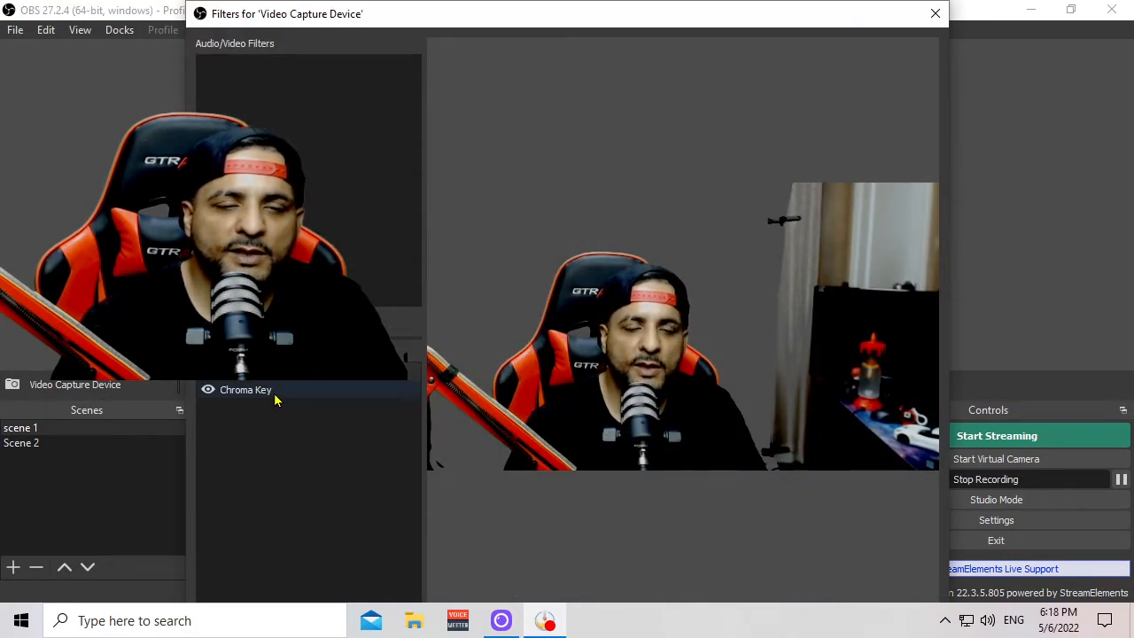
{"action": "left_click", "coordinate": [281, 398]}
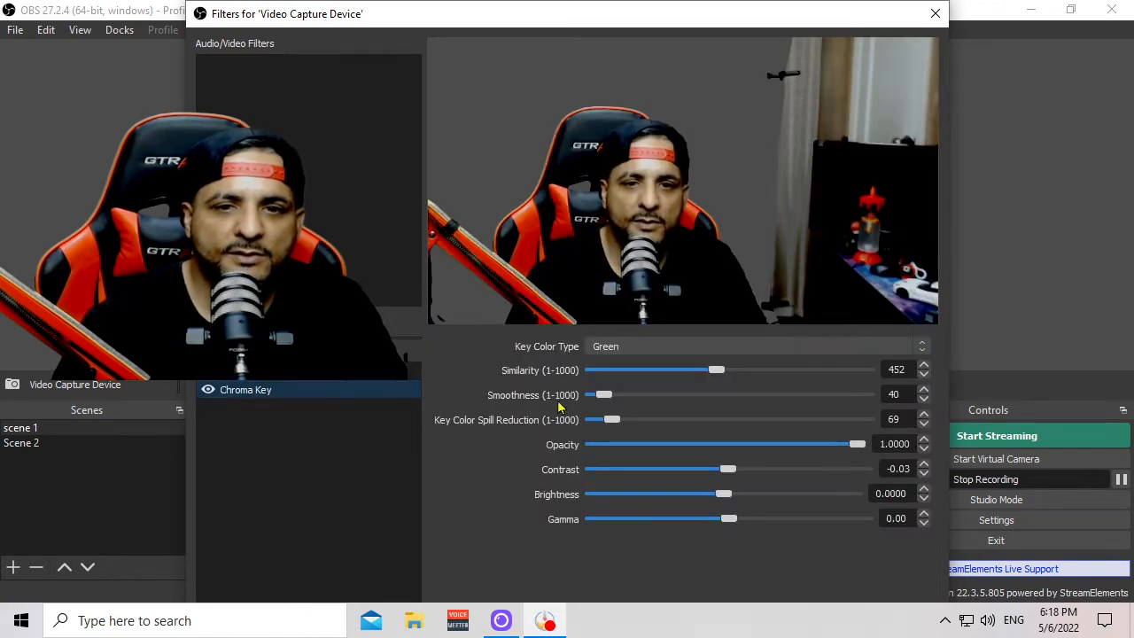
{"action": "left_click_drag", "start_coordinate": [605, 2], "coordinate": [499, 20]}
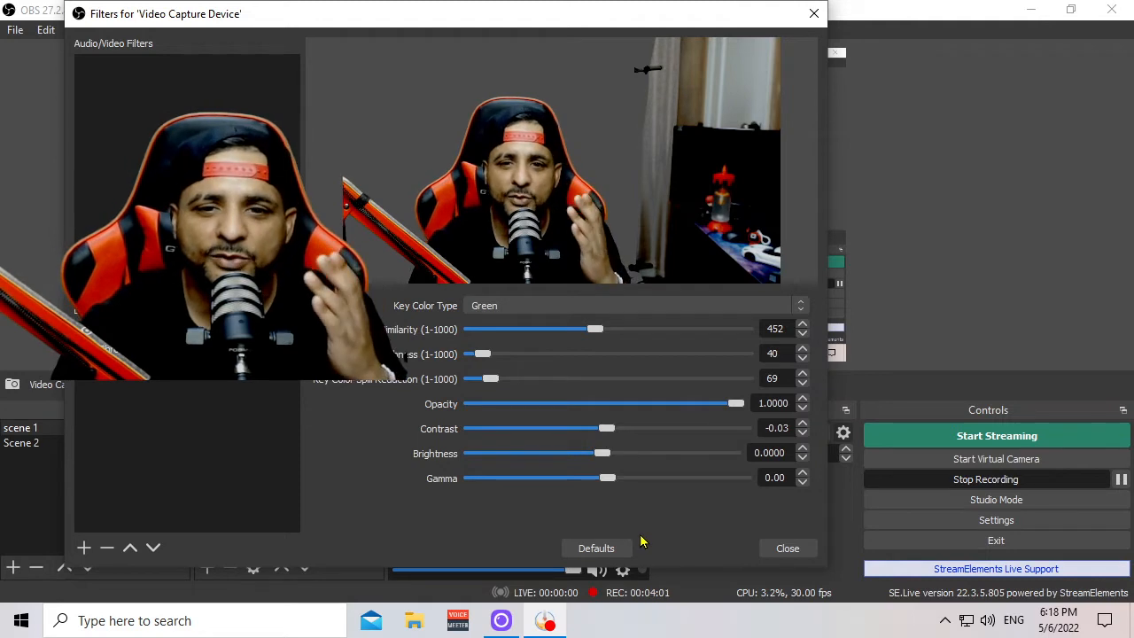
{"action": "left_click", "coordinate": [609, 551]}
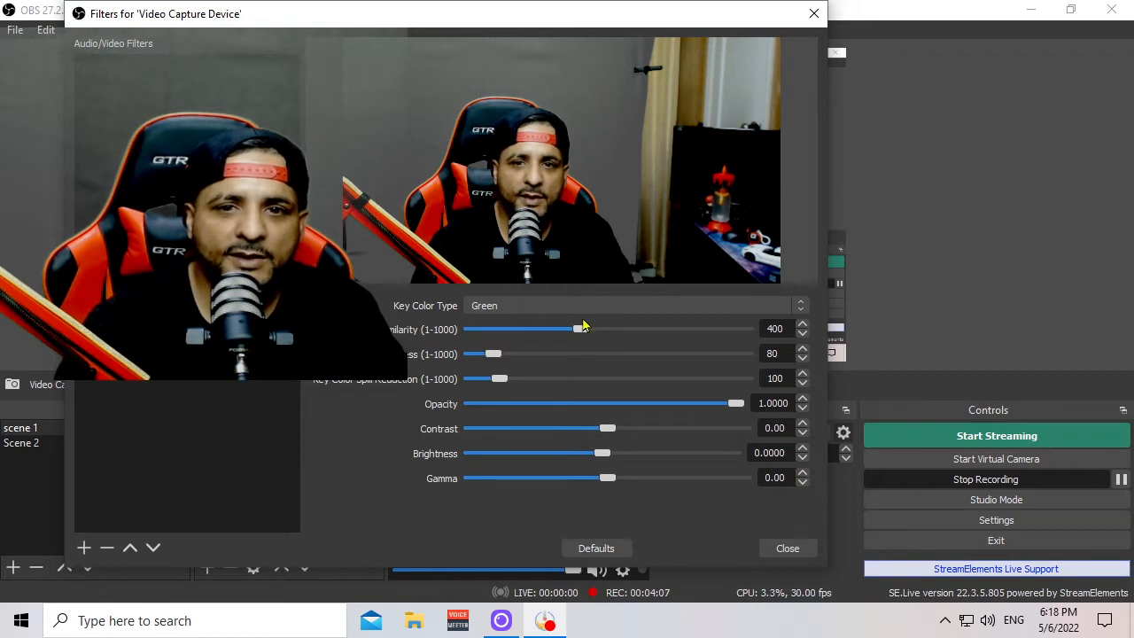
- Set the Chroma Key's Similarity to 1, Smoothness to 248 and Key Color Spill Reduction to 270, and close the filters
{"action": "left_click_drag", "start_coordinate": [578, 335], "coordinate": [517, 339]}
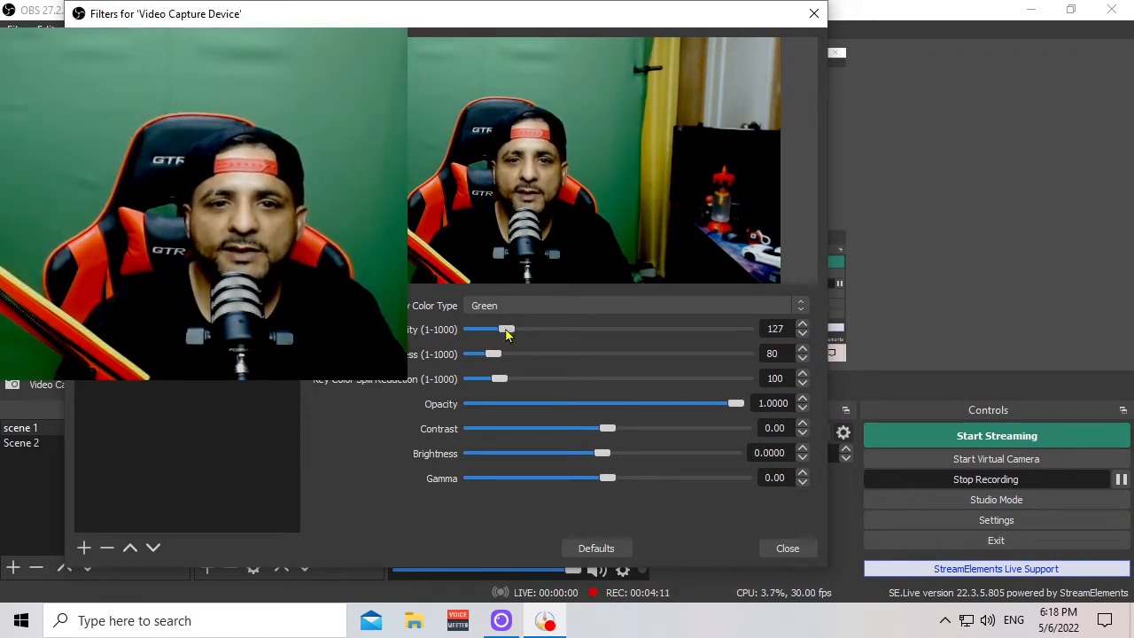
{"action": "left_click_drag", "start_coordinate": [507, 334], "coordinate": [449, 334]}
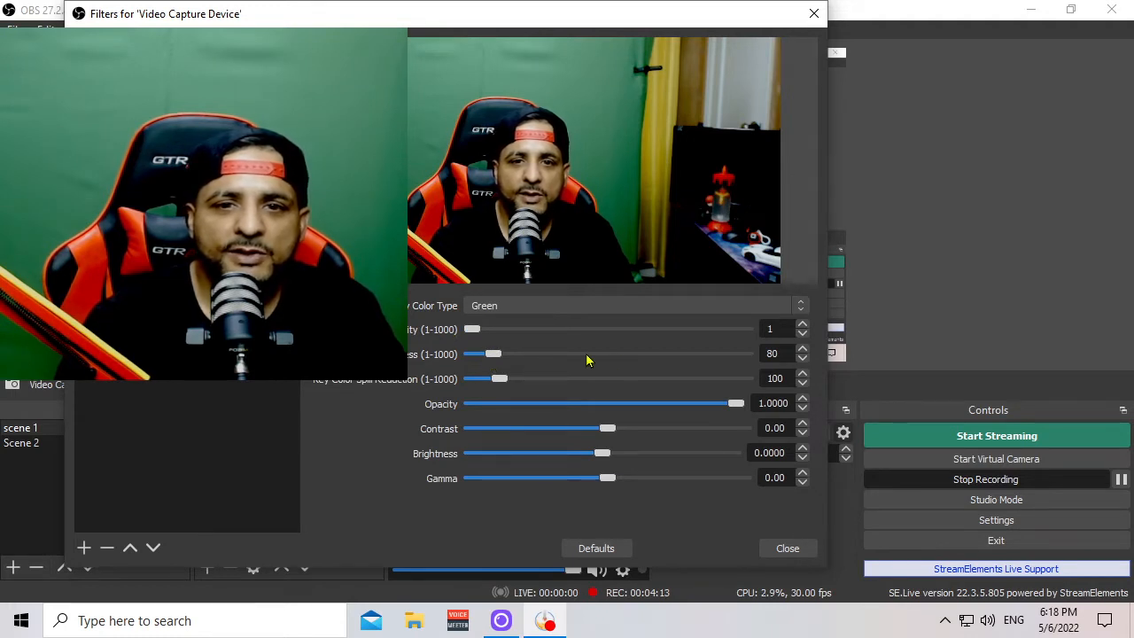
{"action": "left_click_drag", "start_coordinate": [497, 363], "coordinate": [548, 385]}
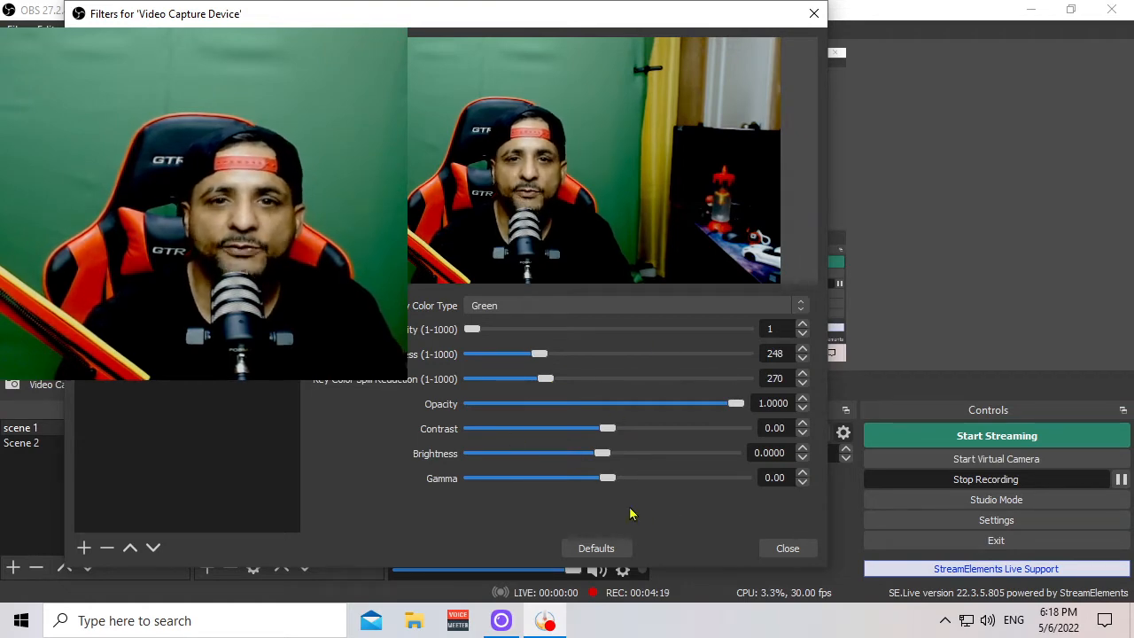
{"action": "left_click", "coordinate": [784, 547]}
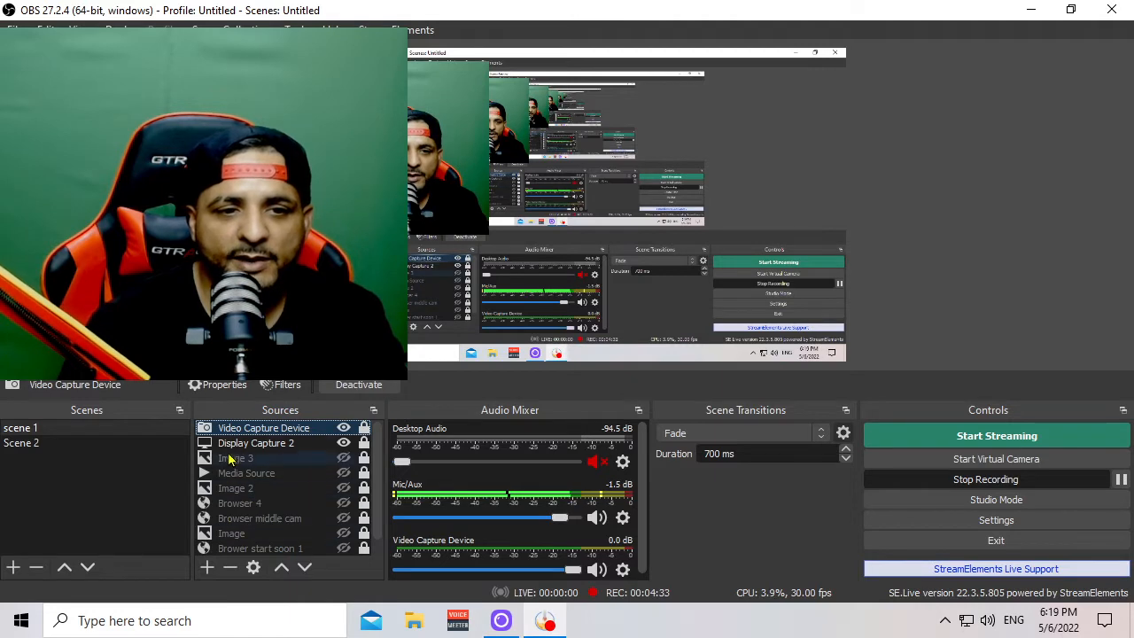
{"action": "left_click", "coordinate": [206, 569]}
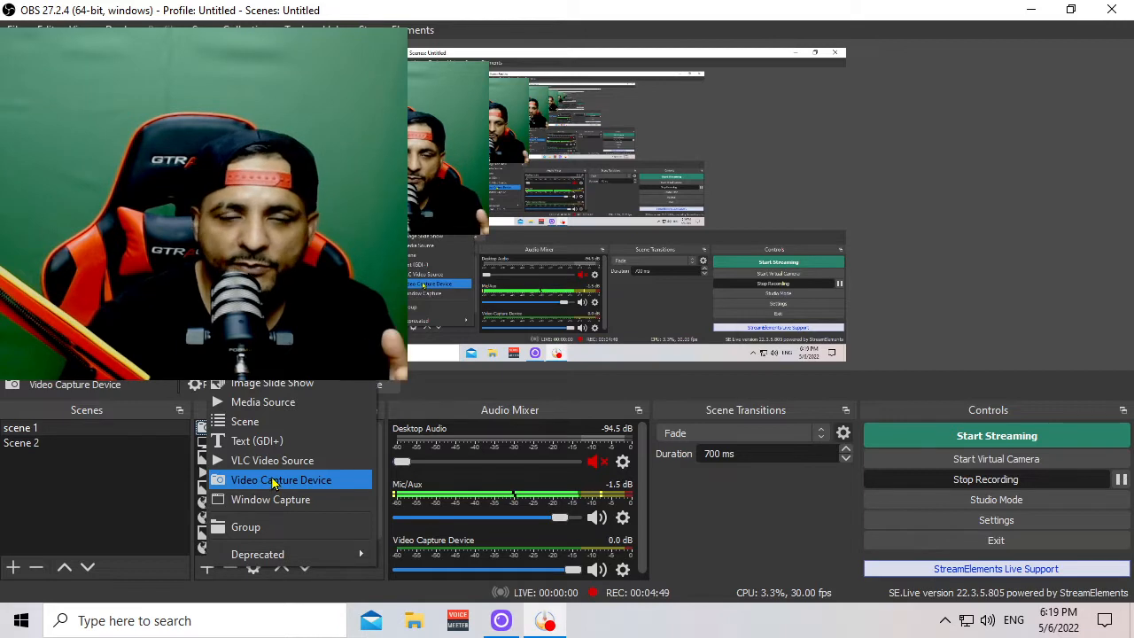
{"action": "left_click", "coordinate": [337, 208]}
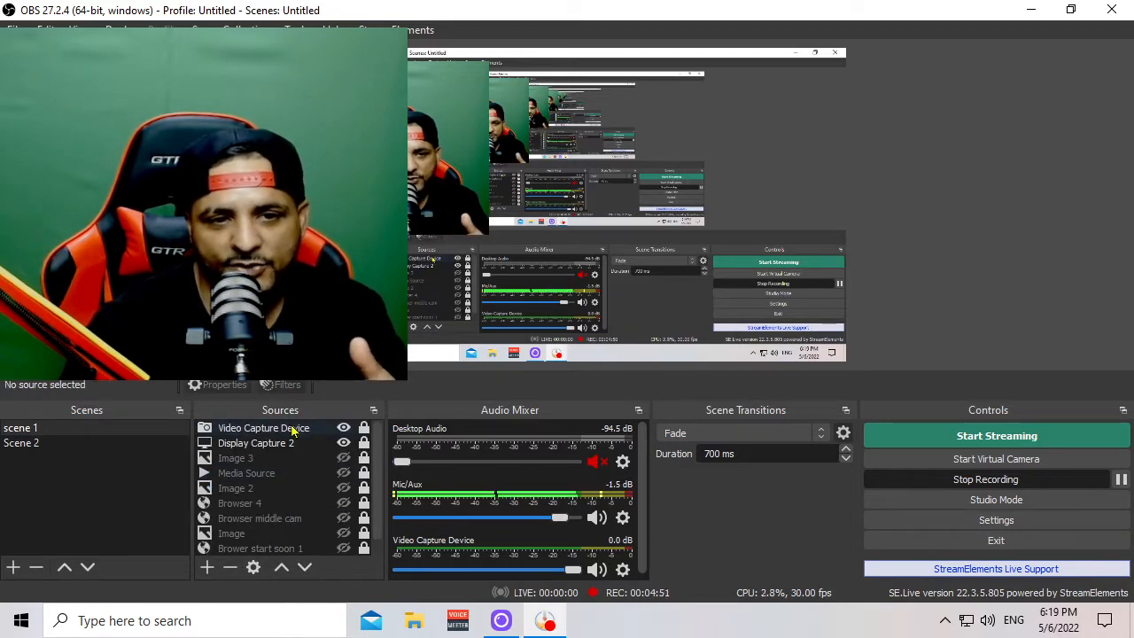
{"action": "left_click", "coordinate": [208, 568]}
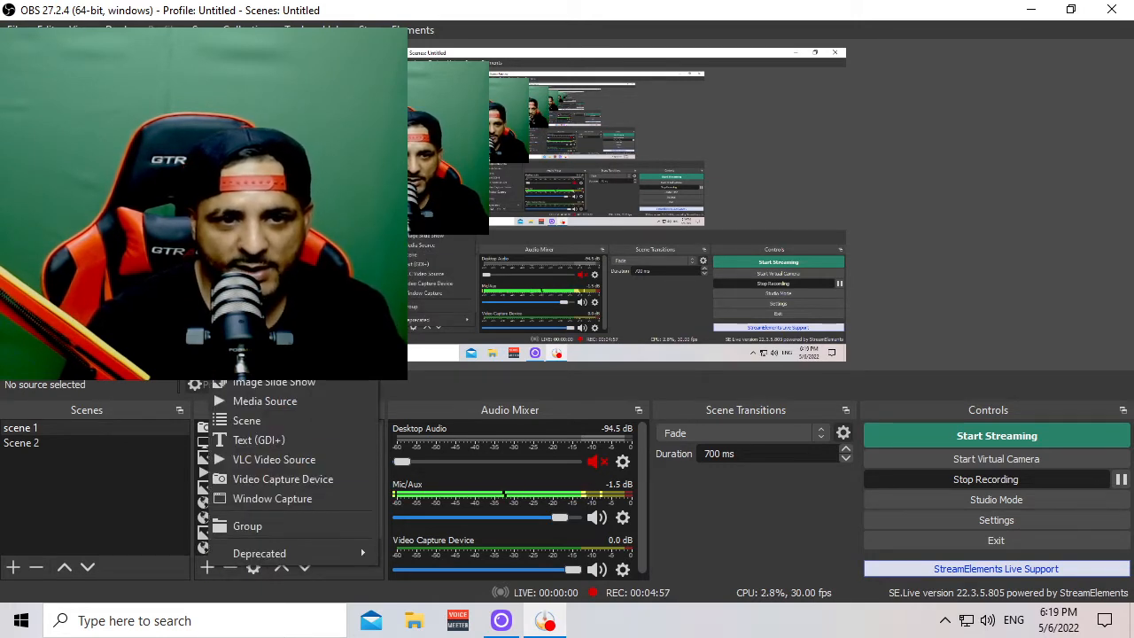
{"action": "key", "text": "Escape"}
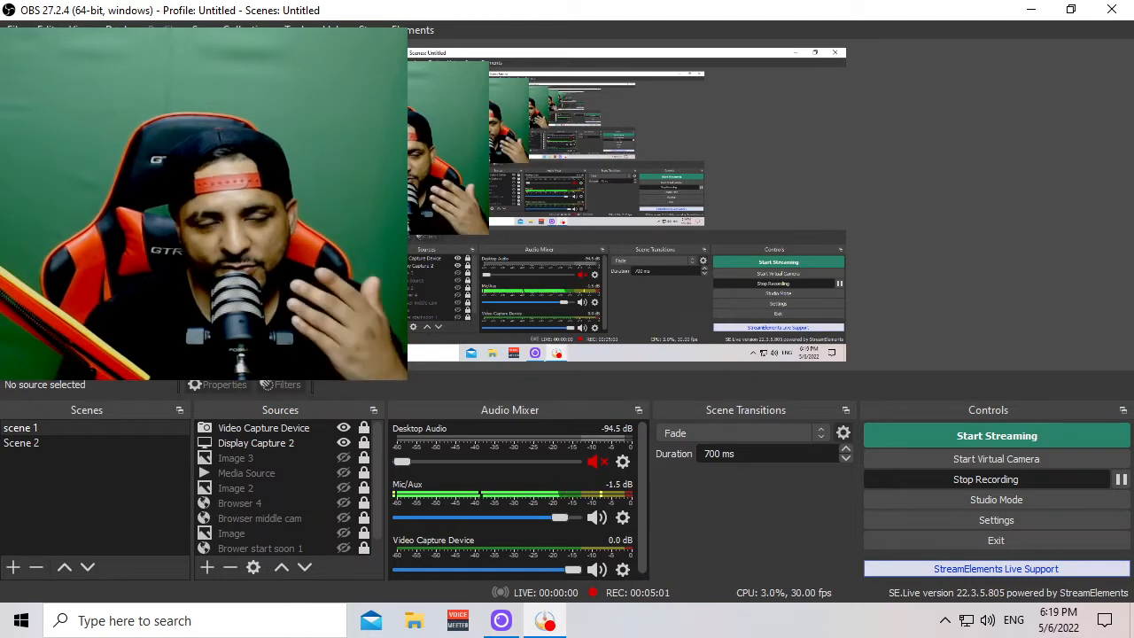
- Place Image 3 directly below Video Capture Device and make it visible, hiding Display Capture 2 briefly to preview the background
{"action": "left_click", "coordinate": [287, 459]}
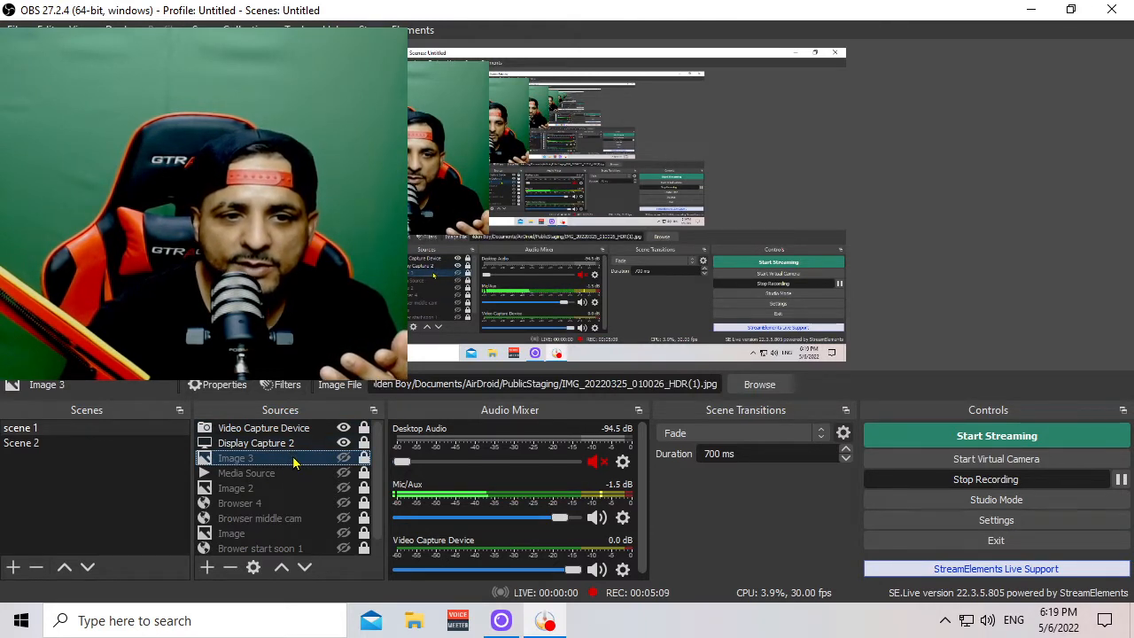
{"action": "left_click_drag", "start_coordinate": [293, 459], "coordinate": [294, 439]}
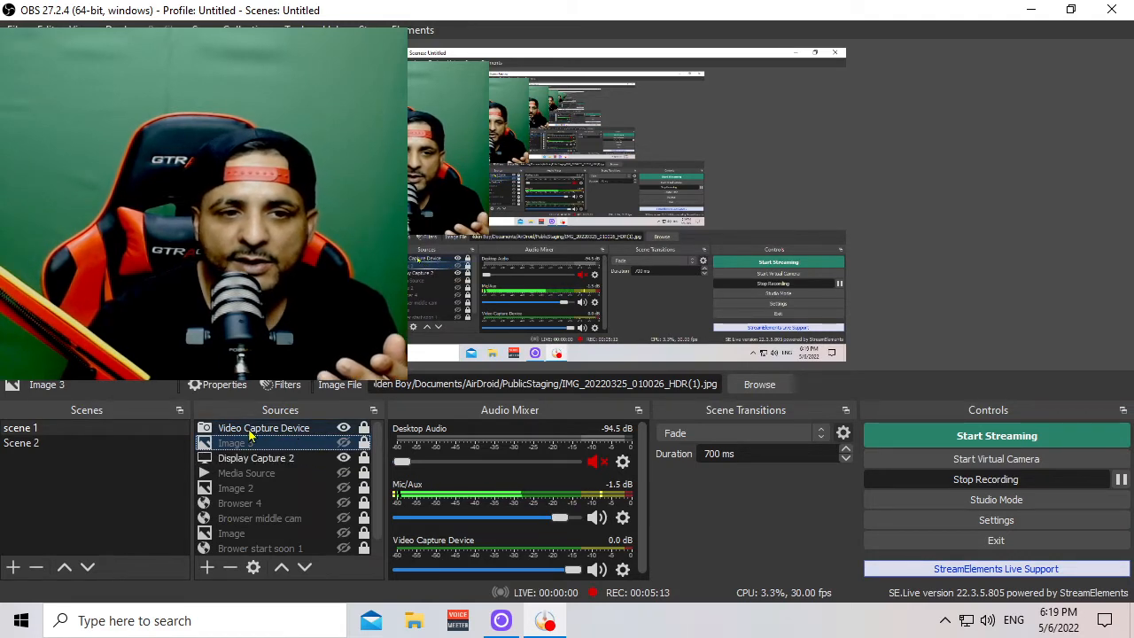
{"action": "left_click", "coordinate": [343, 443]}
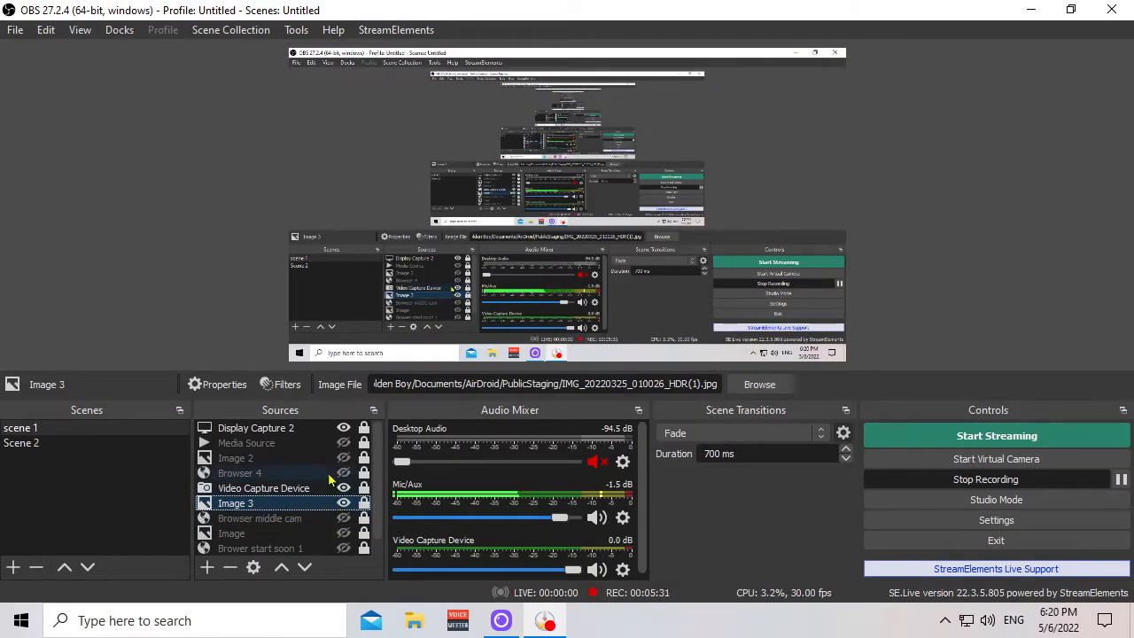
{"action": "left_click", "coordinate": [343, 428]}
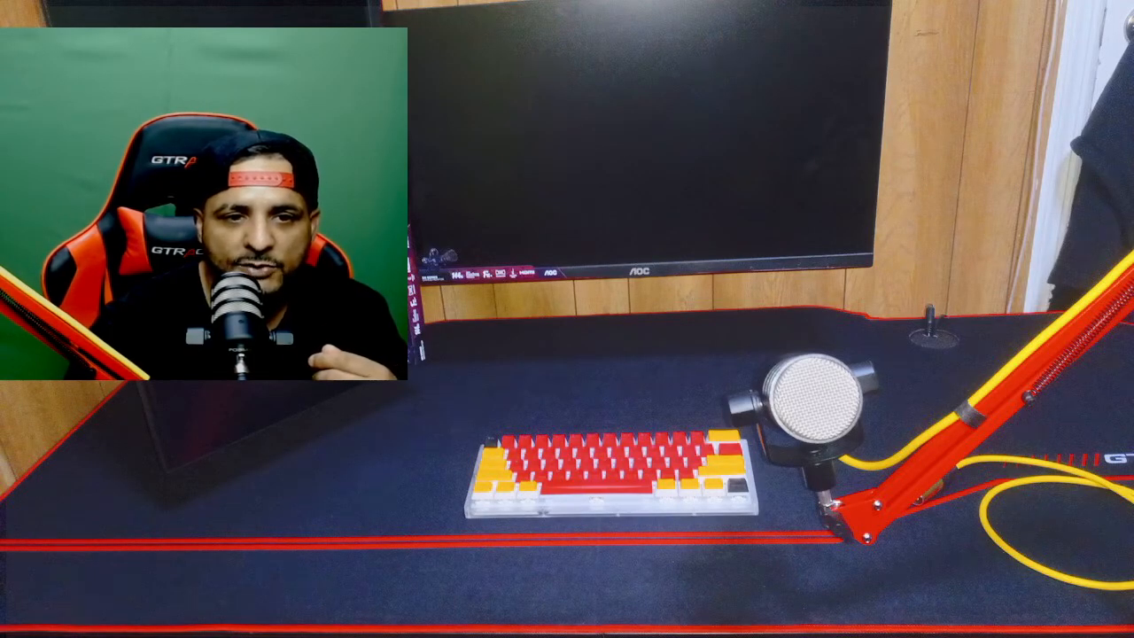
{"action": "left_click", "coordinate": [343, 429]}
- Move Video Capture Device above Display Capture 2, and place Image 3 directly beneath it, hidden
{"action": "left_click", "coordinate": [299, 488]}
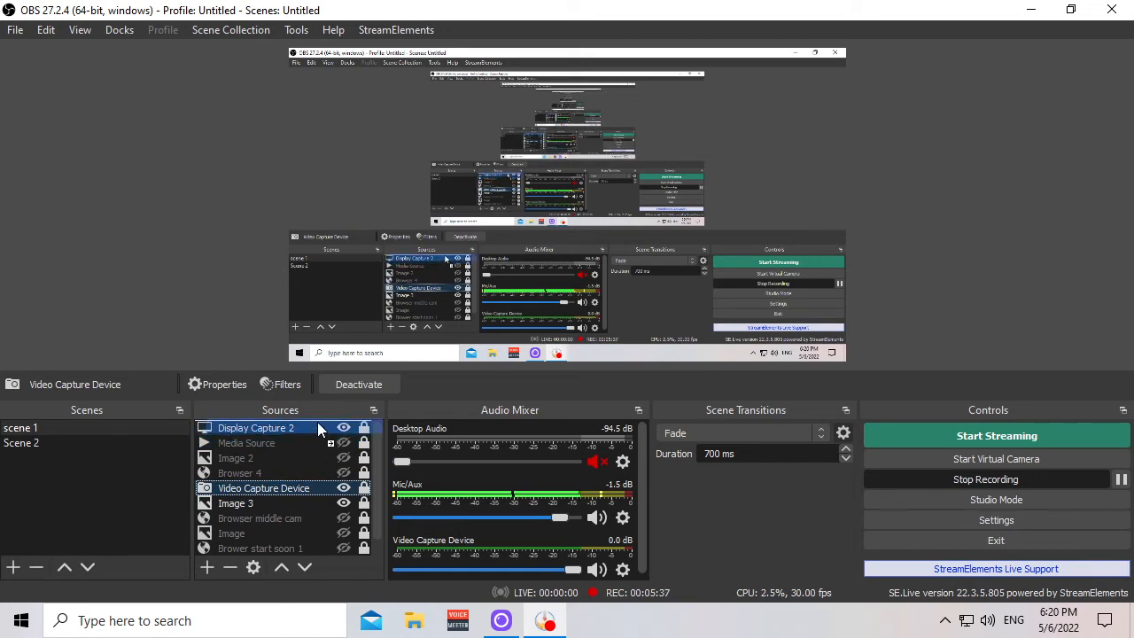
{"action": "left_click_drag", "start_coordinate": [317, 422], "coordinate": [317, 424]}
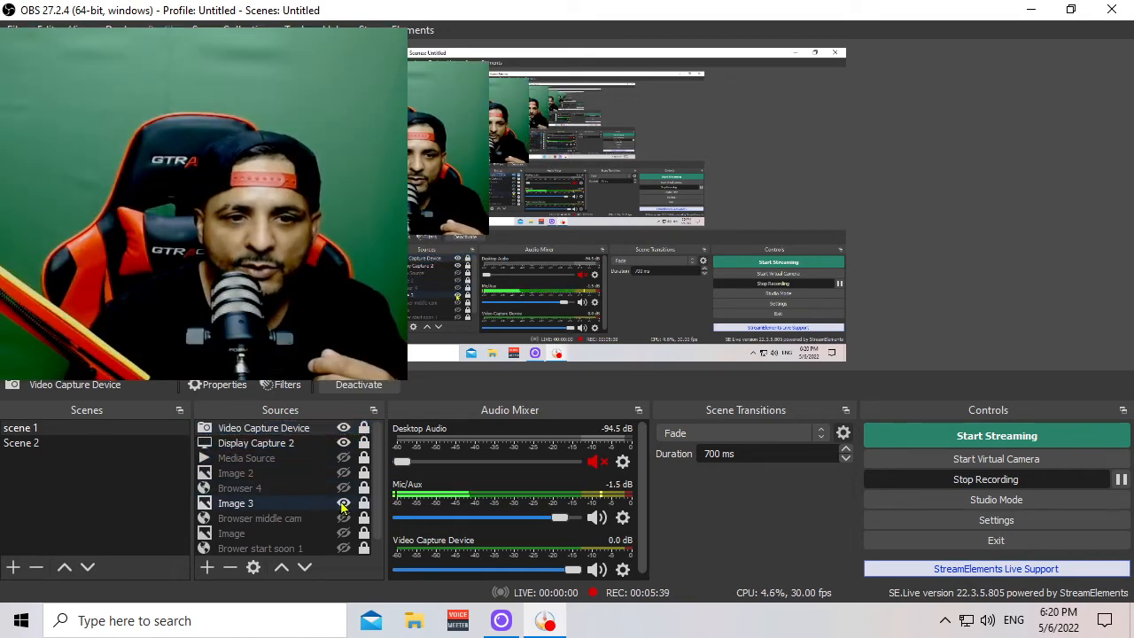
{"action": "left_click_drag", "start_coordinate": [341, 504], "coordinate": [314, 446]}
{"action": "left_click", "coordinate": [330, 350]}
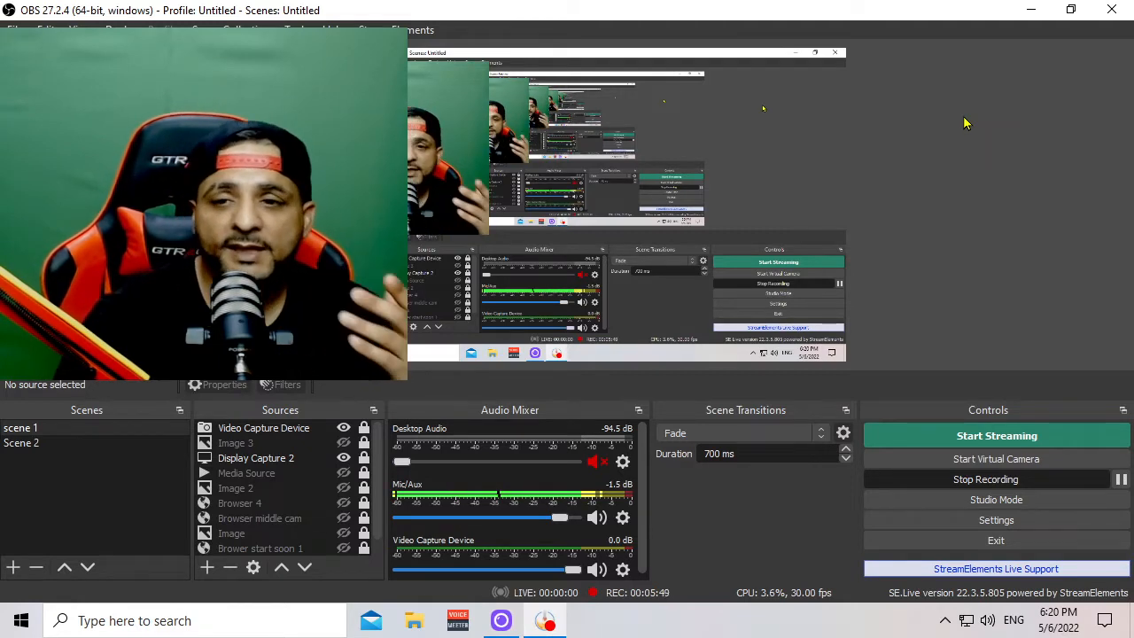
- Pause the recording and resume it
{"action": "left_click", "coordinate": [1121, 479]}
{"action": "left_click", "coordinate": [1121, 479]}
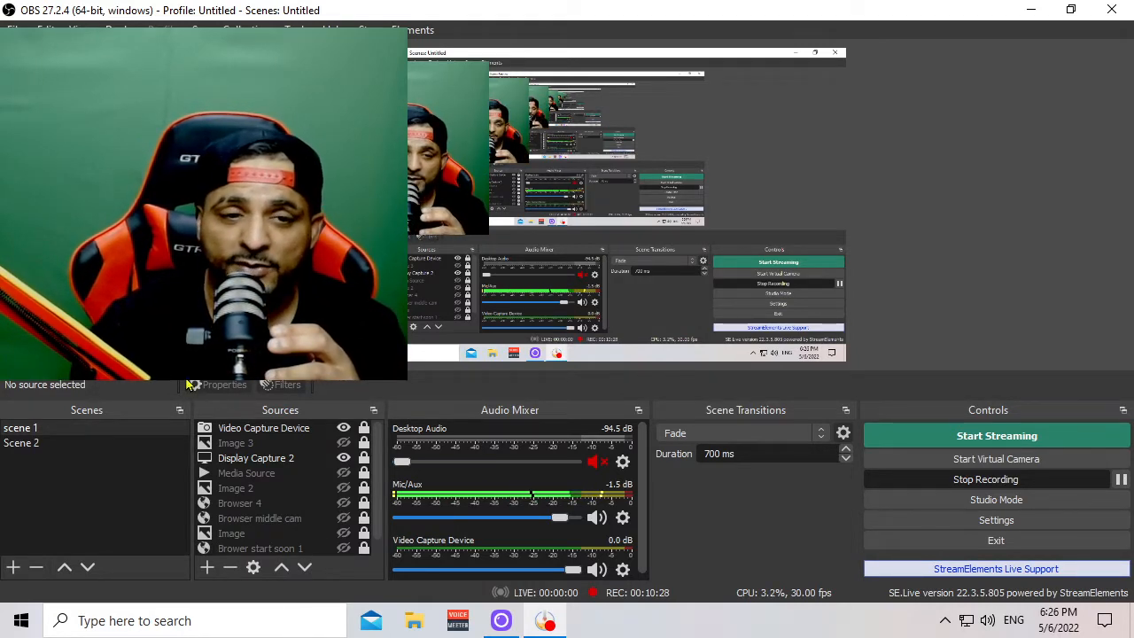
- Remove the existing Chroma Key filter from the Video Capture Device source
{"action": "right_click", "coordinate": [295, 431]}
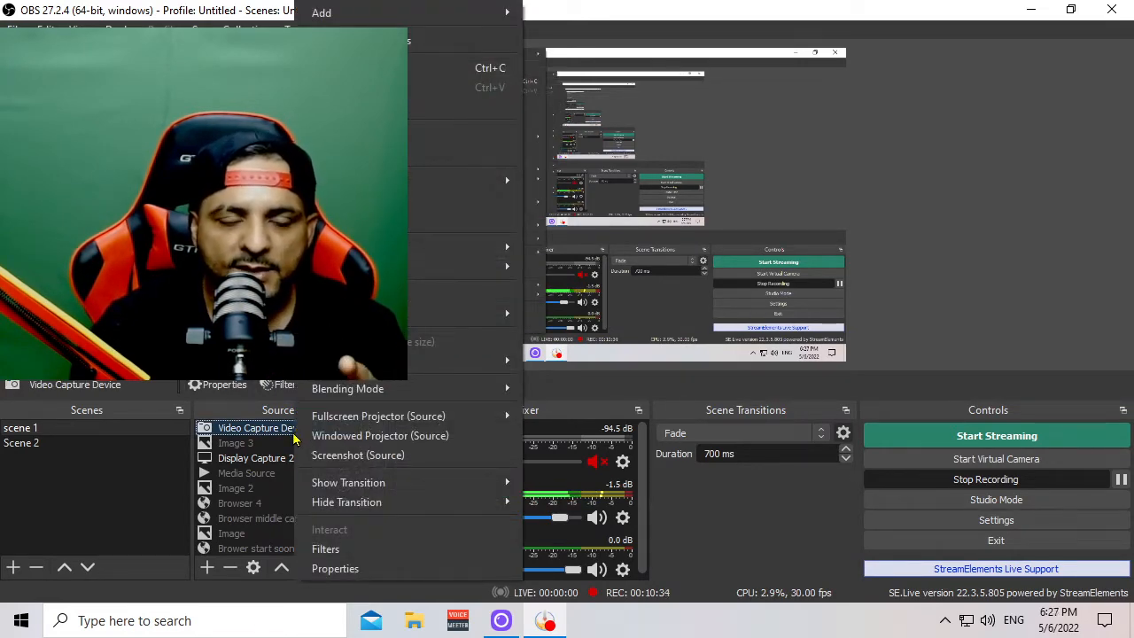
{"action": "left_click", "coordinate": [328, 549]}
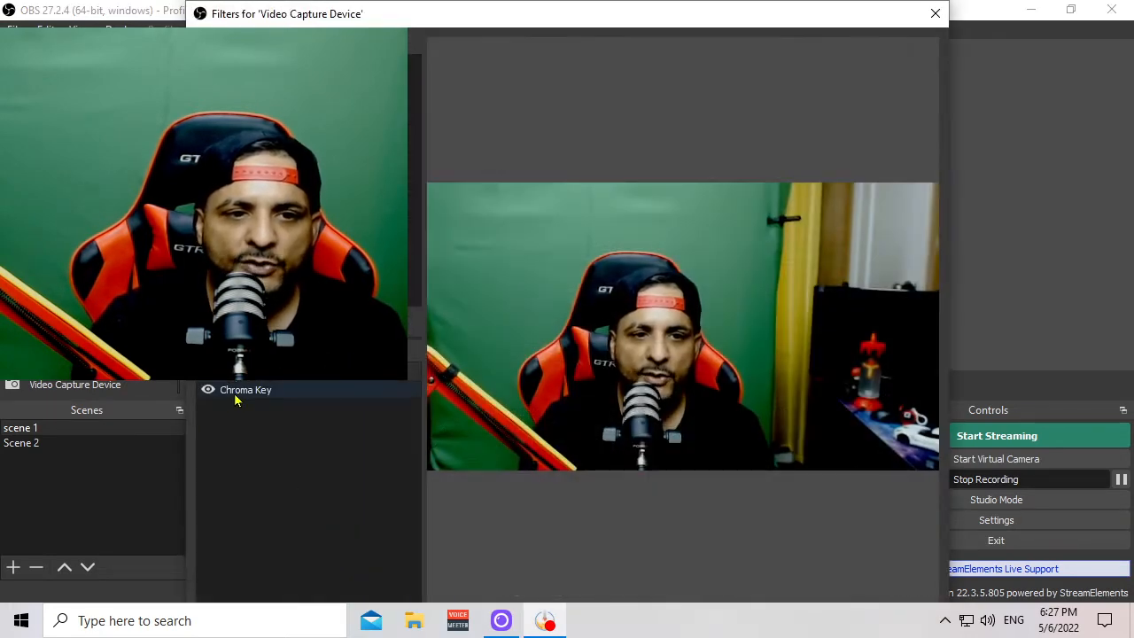
{"action": "right_click", "coordinate": [267, 391]}
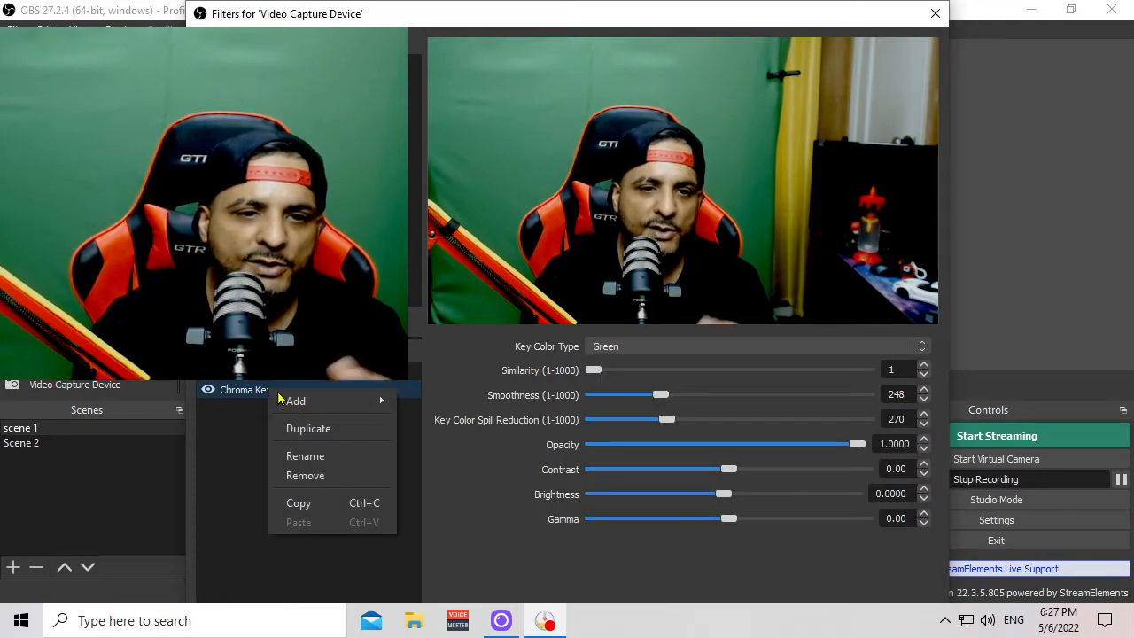
{"action": "left_click", "coordinate": [323, 477]}
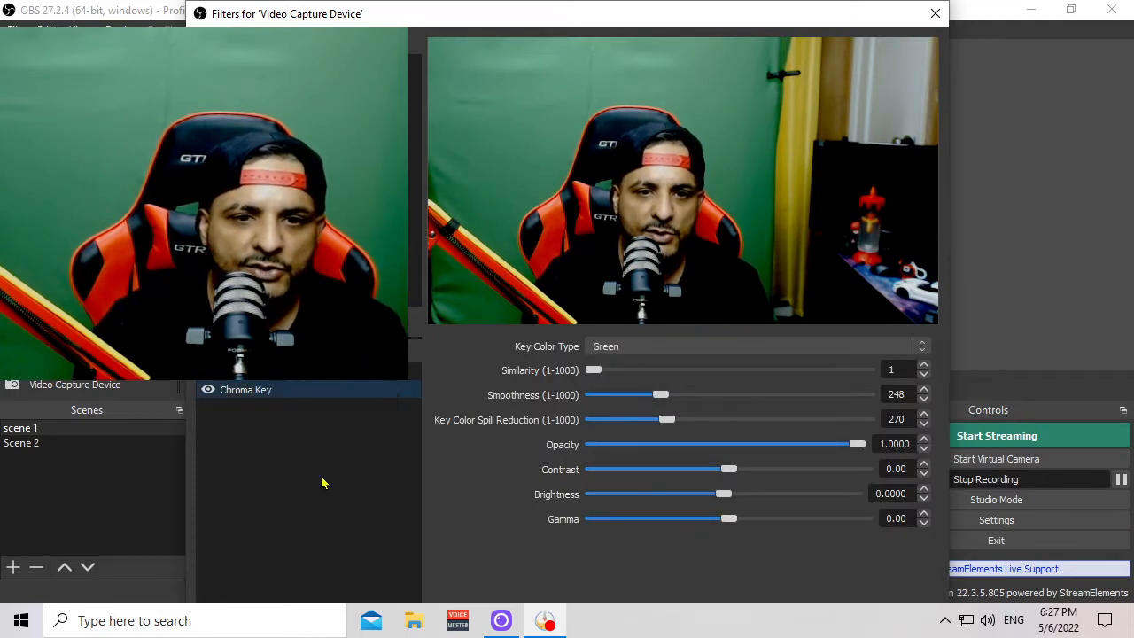
{"action": "left_click", "coordinate": [625, 359]}
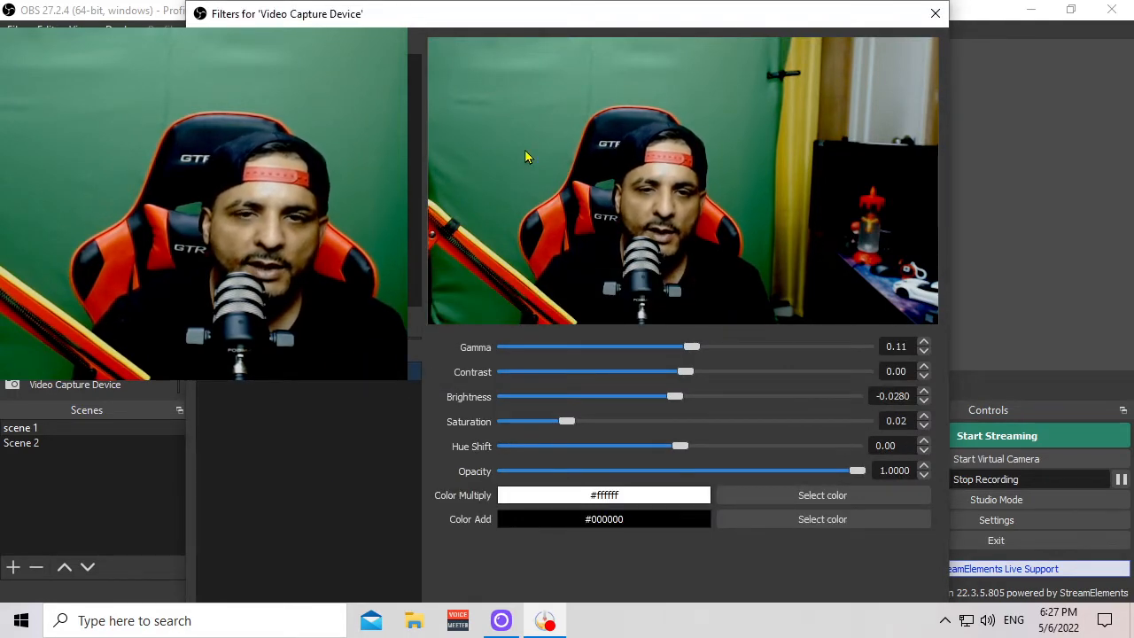
{"action": "left_click_drag", "start_coordinate": [619, 1], "coordinate": [604, 24]}
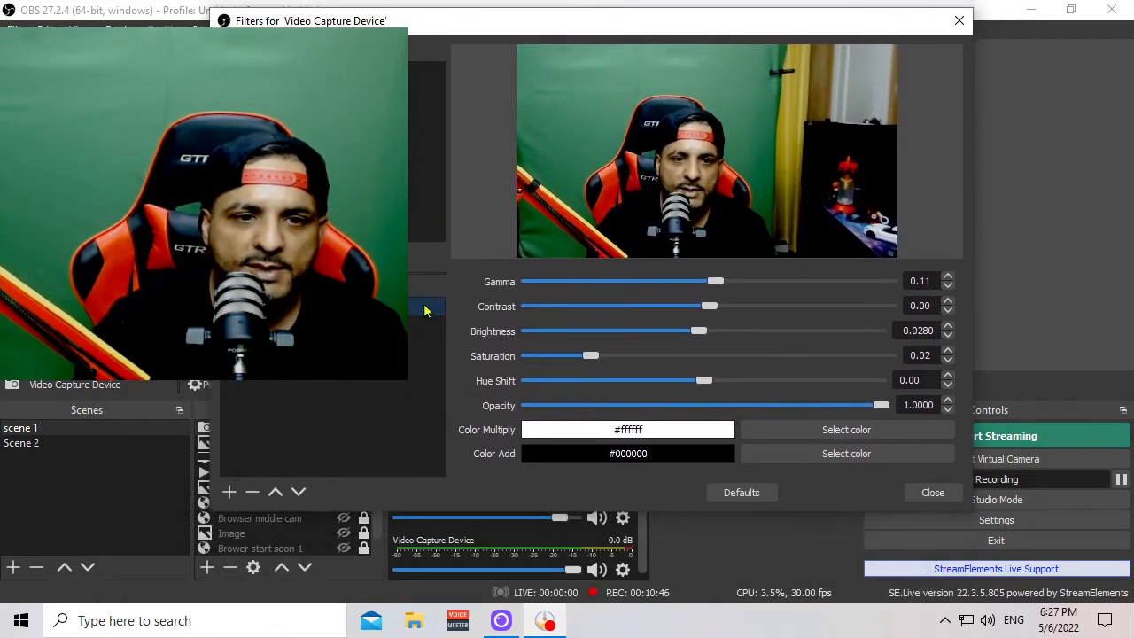
- Add a new Chroma Key effect filter to the Video Capture Device, keeping the suggested name
{"action": "left_click", "coordinate": [229, 496]}
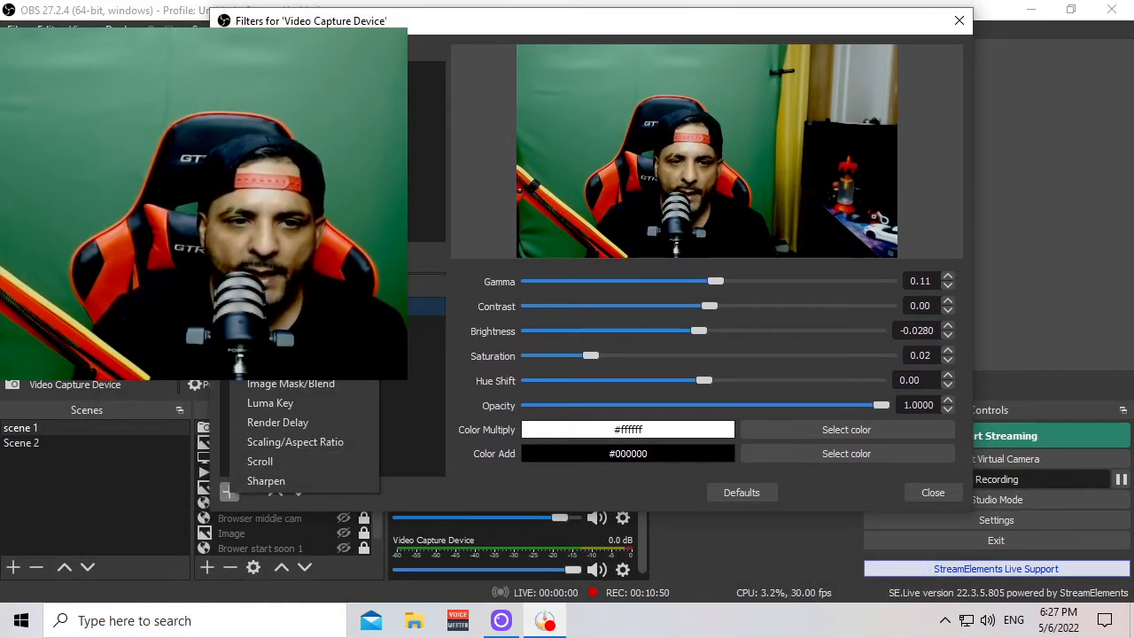
{"action": "left_click", "coordinate": [275, 305]}
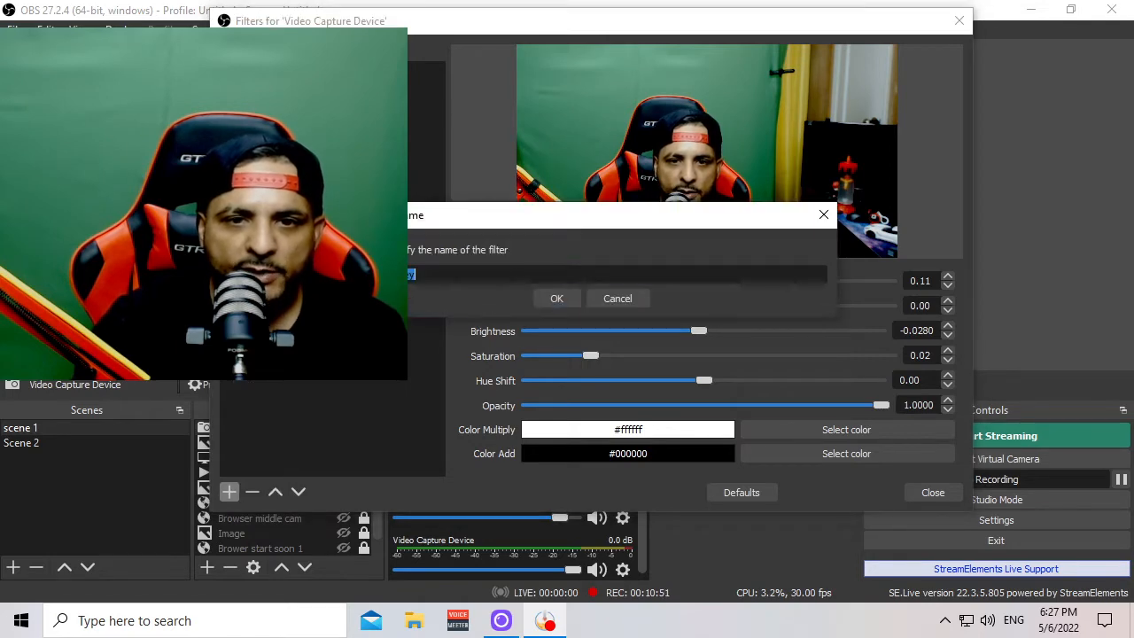
{"action": "left_click", "coordinate": [552, 299]}
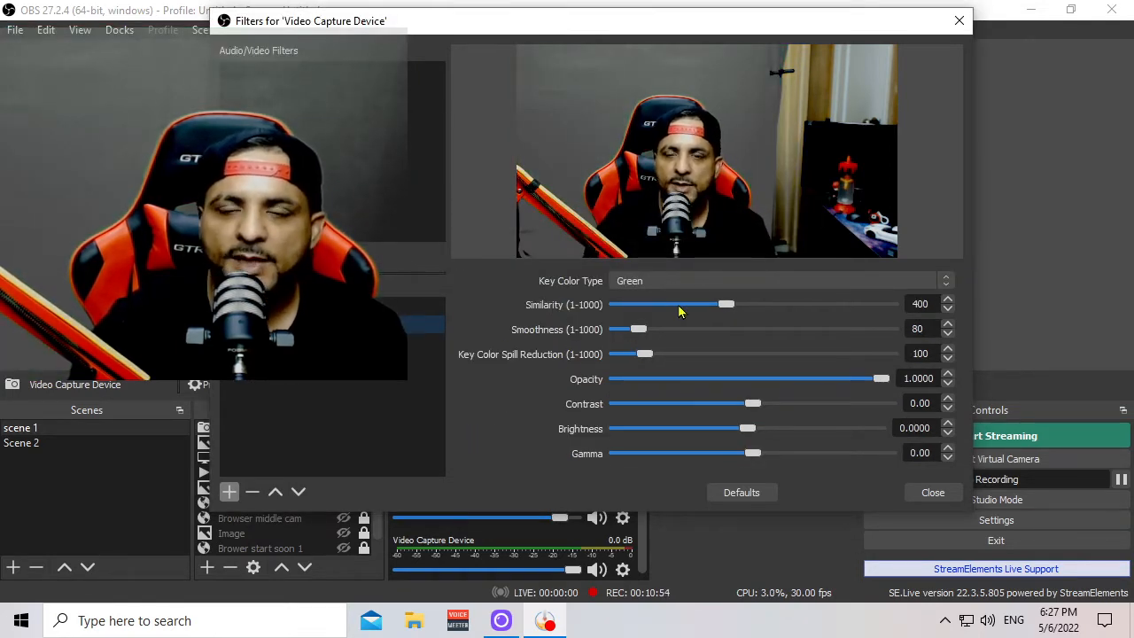
{"action": "left_click_drag", "start_coordinate": [717, 23], "coordinate": [667, 58]}
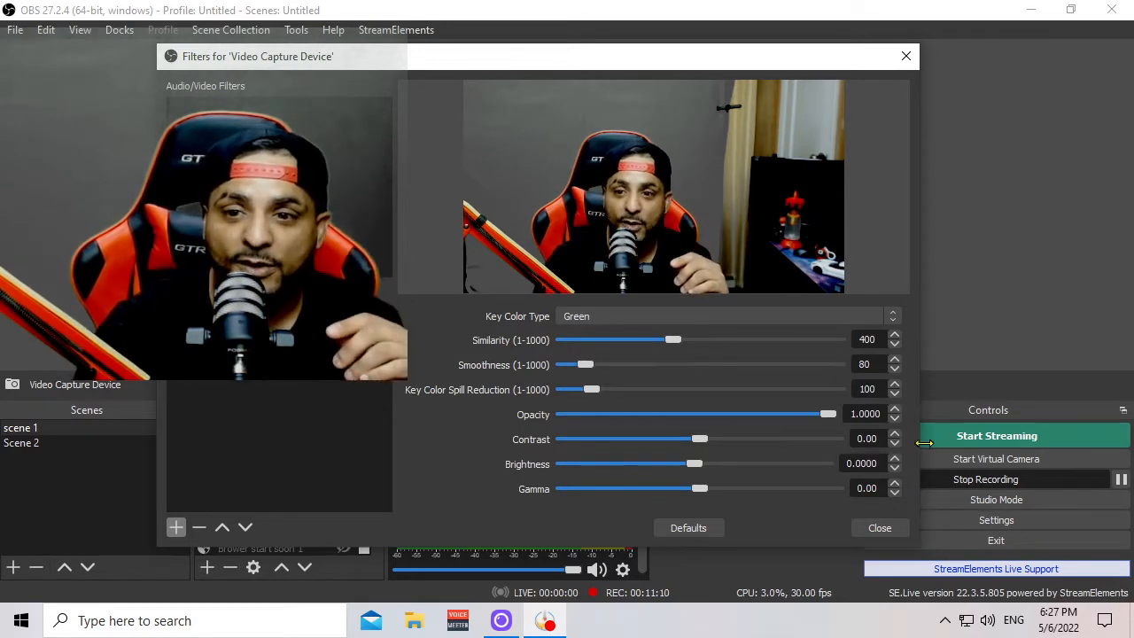
- Pause the recording briefly and turn off the new Chroma Key filter on the Video Capture Device
{"action": "left_click", "coordinate": [1124, 481]}
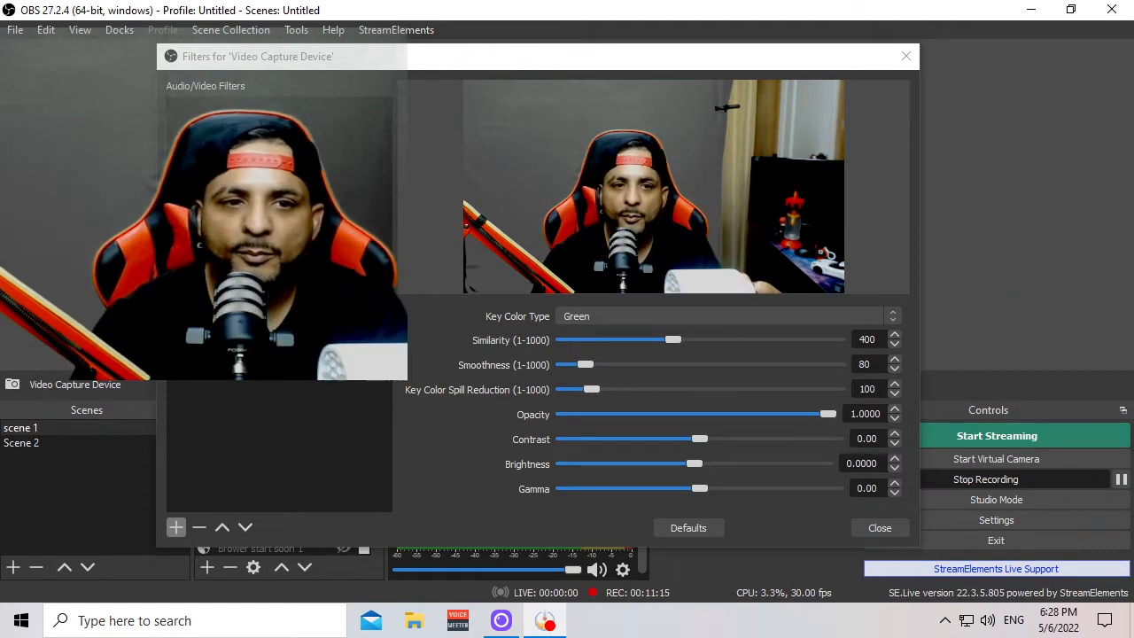
{"action": "left_click", "coordinate": [274, 320]}
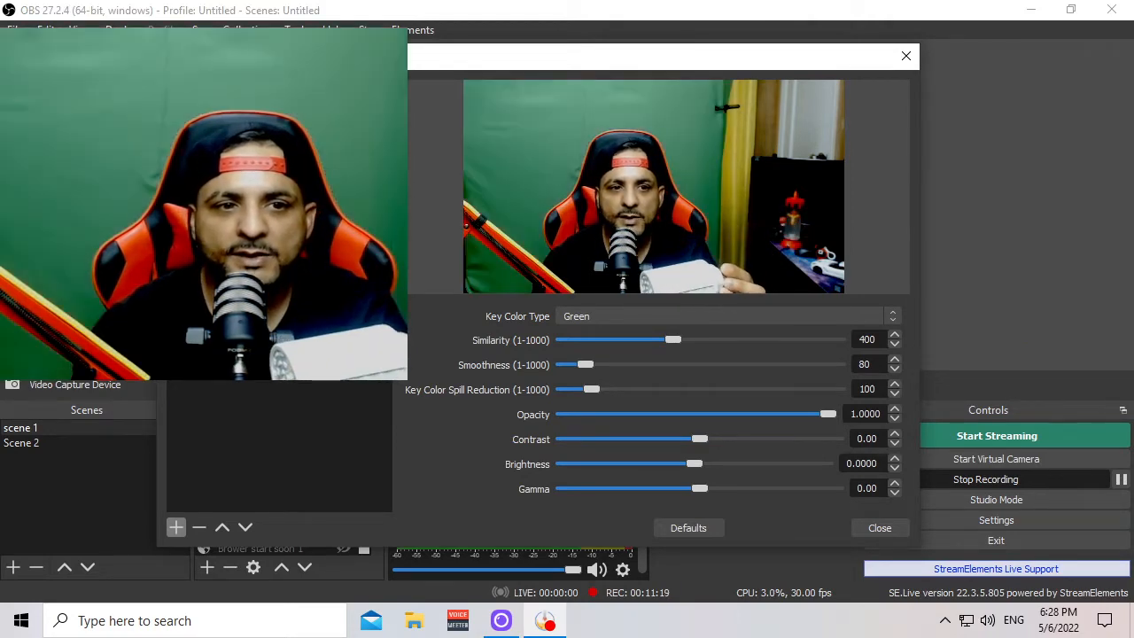
{"action": "left_click_drag", "start_coordinate": [677, 80], "coordinate": [635, 387]}
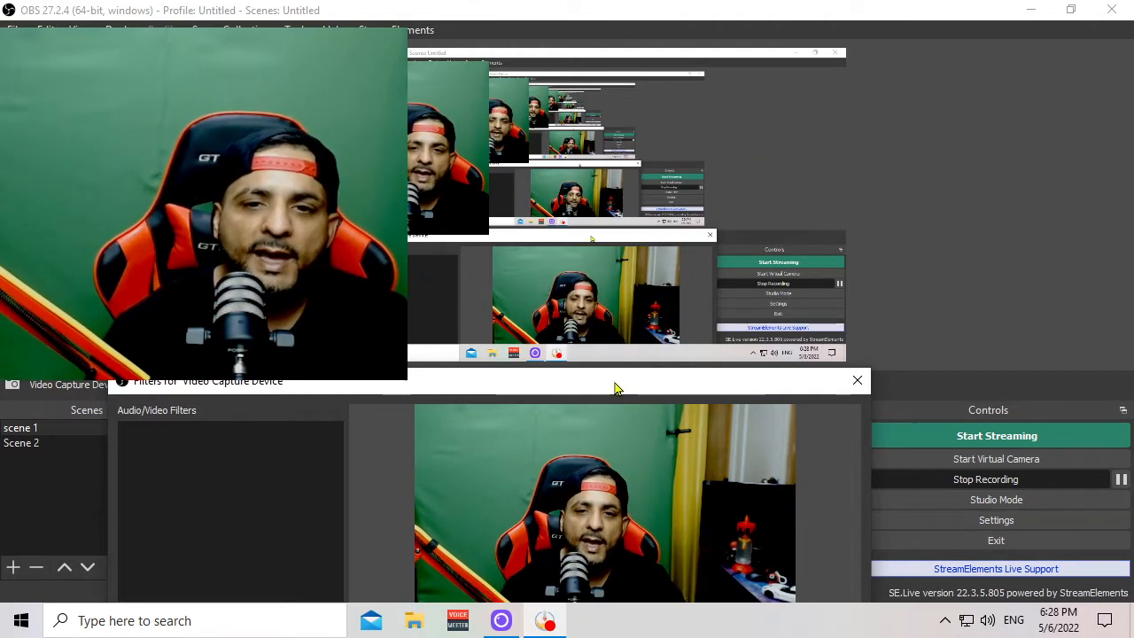
{"action": "left_click_drag", "start_coordinate": [618, 388], "coordinate": [635, 120]}
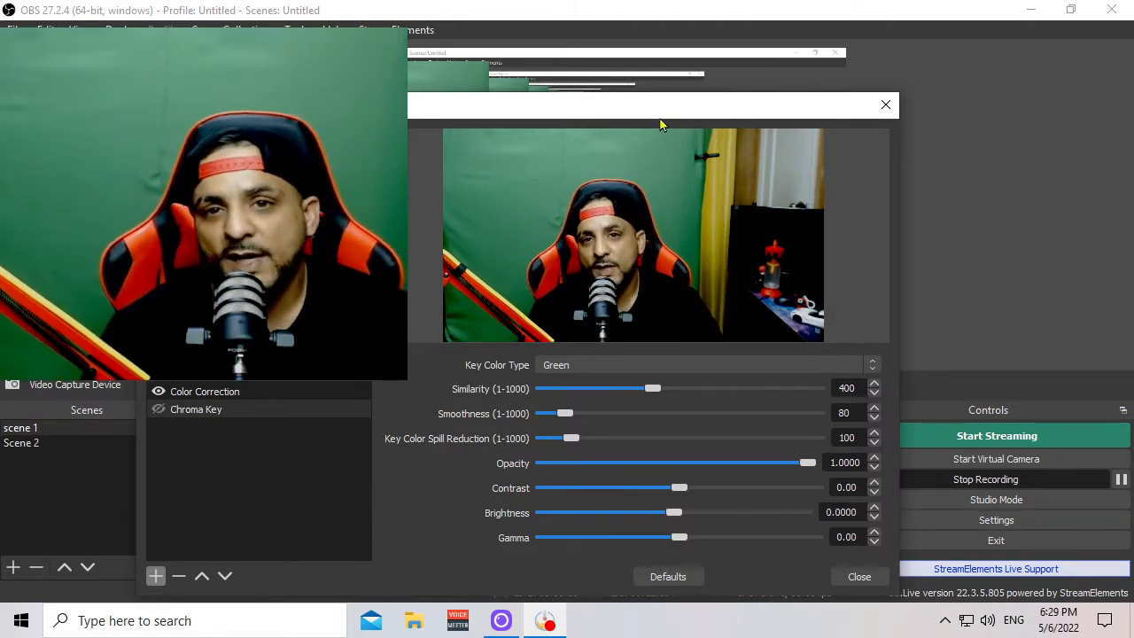
- Try several Similarity values for the Chroma Key filter on the Video Capture Device, ending at 439
{"action": "left_click_drag", "start_coordinate": [659, 116], "coordinate": [675, 74]}
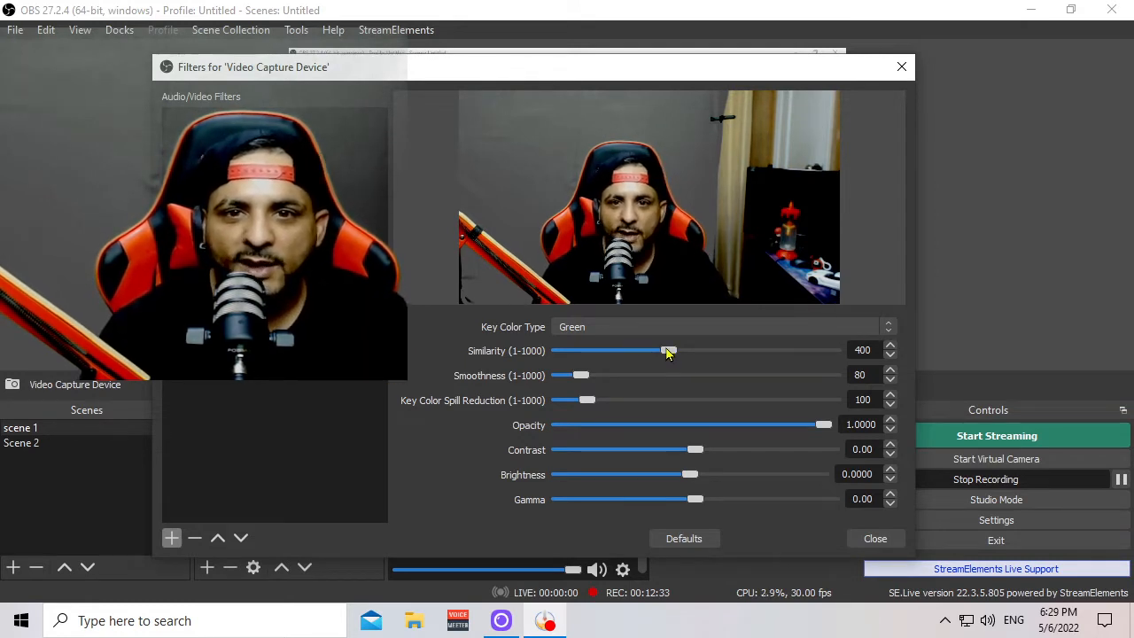
{"action": "left_click_drag", "start_coordinate": [668, 350], "coordinate": [634, 352]}
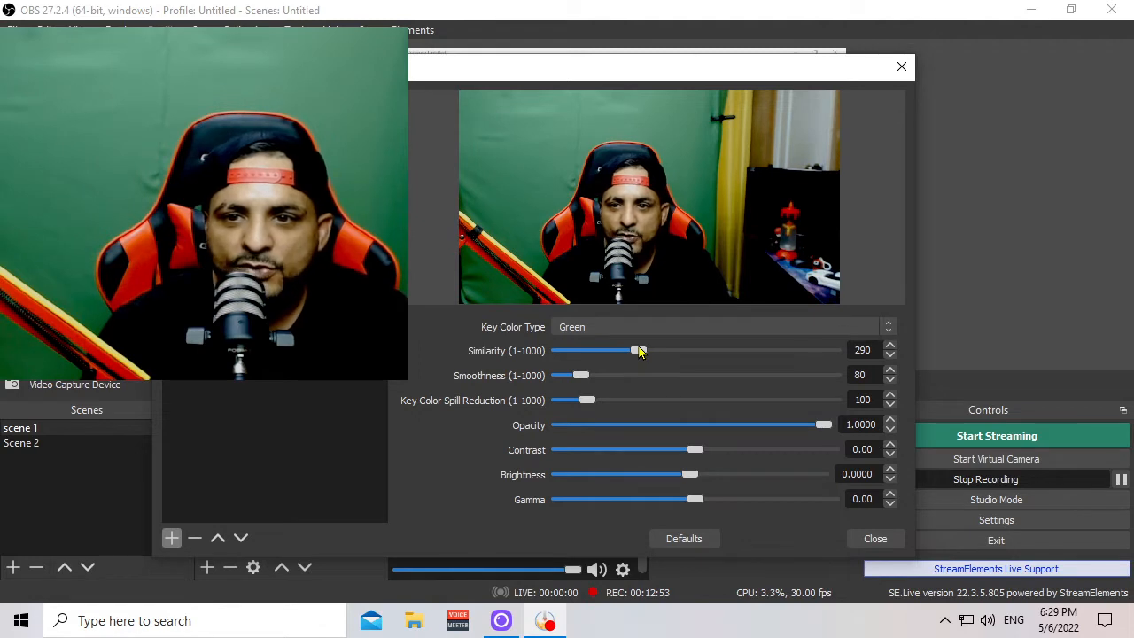
{"action": "left_click_drag", "start_coordinate": [641, 351], "coordinate": [670, 358]}
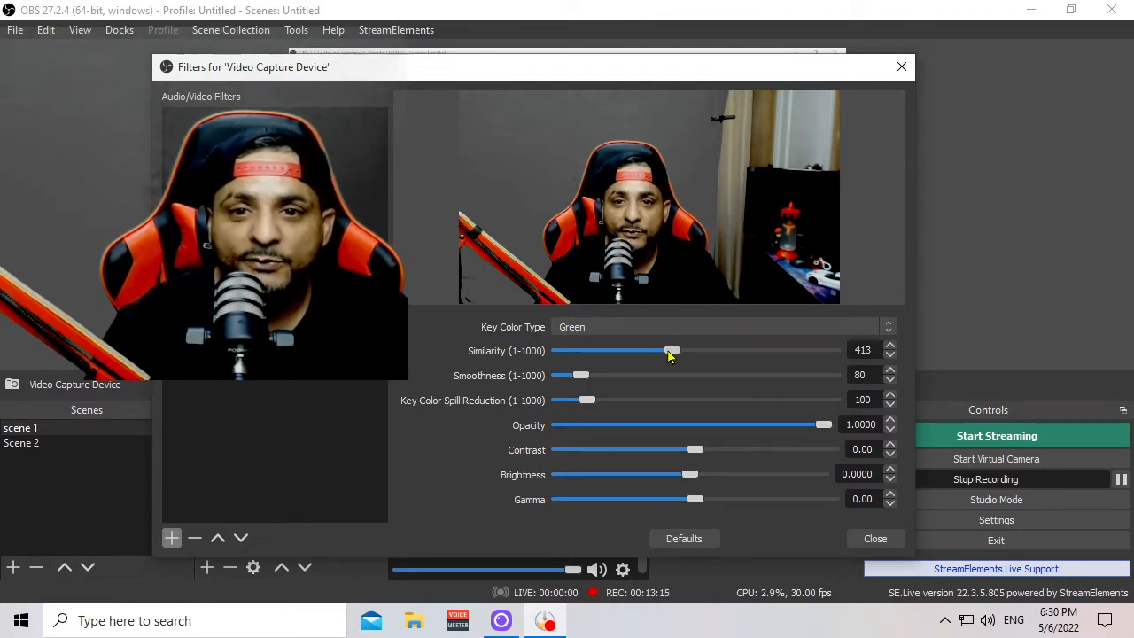
{"action": "left_click_drag", "start_coordinate": [669, 355], "coordinate": [675, 352]}
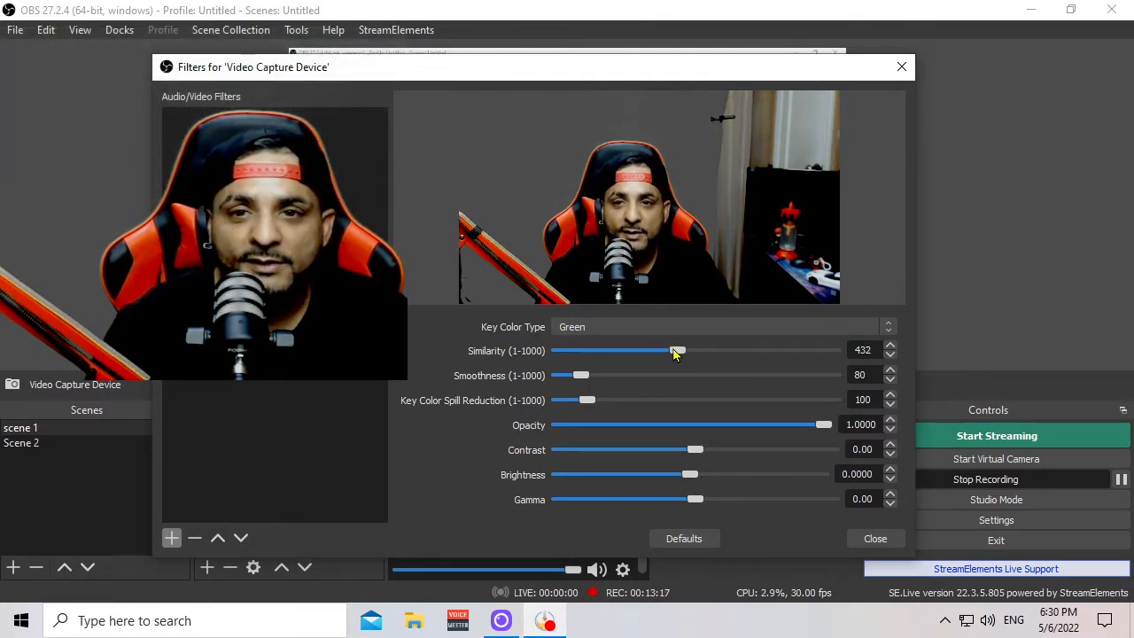
{"action": "mouse_move", "coordinate": [683, 67]}
{"action": "left_mouse_down"}
{"action": "mouse_move", "coordinate": [739, 150]}
{"action": "mouse_move", "coordinate": [716, 344]}
{"action": "mouse_move", "coordinate": [665, 379]}
{"action": "mouse_move", "coordinate": [707, 337]}
{"action": "mouse_move", "coordinate": [734, 88]}
{"action": "mouse_move", "coordinate": [721, 94]}
{"action": "mouse_move", "coordinate": [694, 60]}
{"action": "left_mouse_up"}
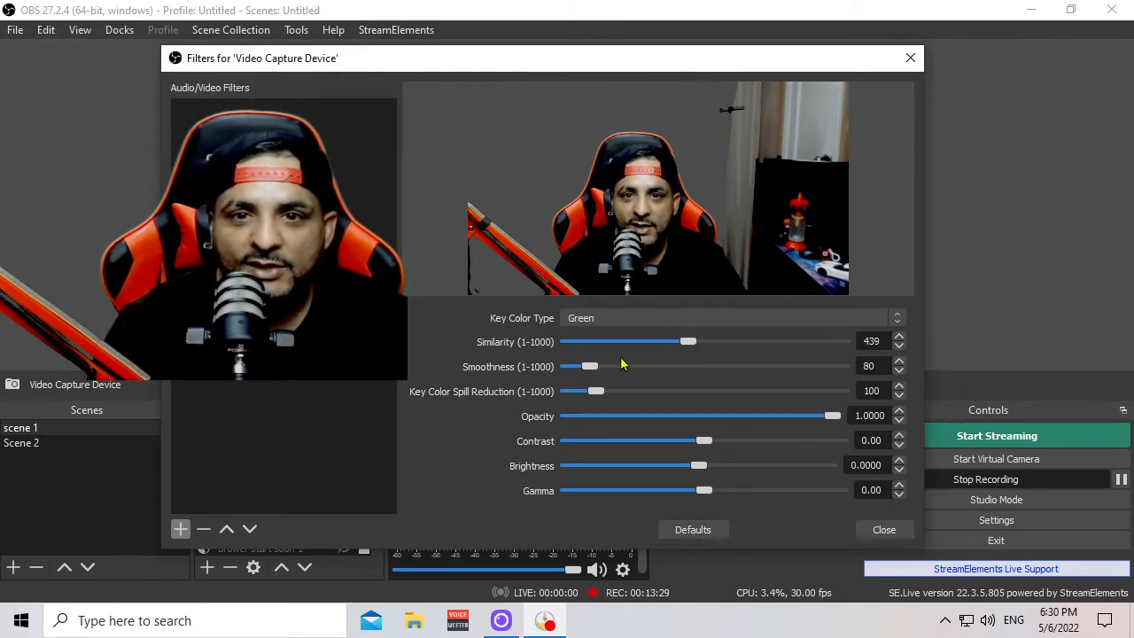
- Try different Smoothness and Key Color Spill Reduction values for the Chroma Key filter, ending at 59 and 1
{"action": "mouse_move", "coordinate": [592, 371]}
{"action": "left_mouse_down"}
{"action": "mouse_move", "coordinate": [617, 373]}
{"action": "mouse_move", "coordinate": [571, 370]}
{"action": "left_mouse_up"}
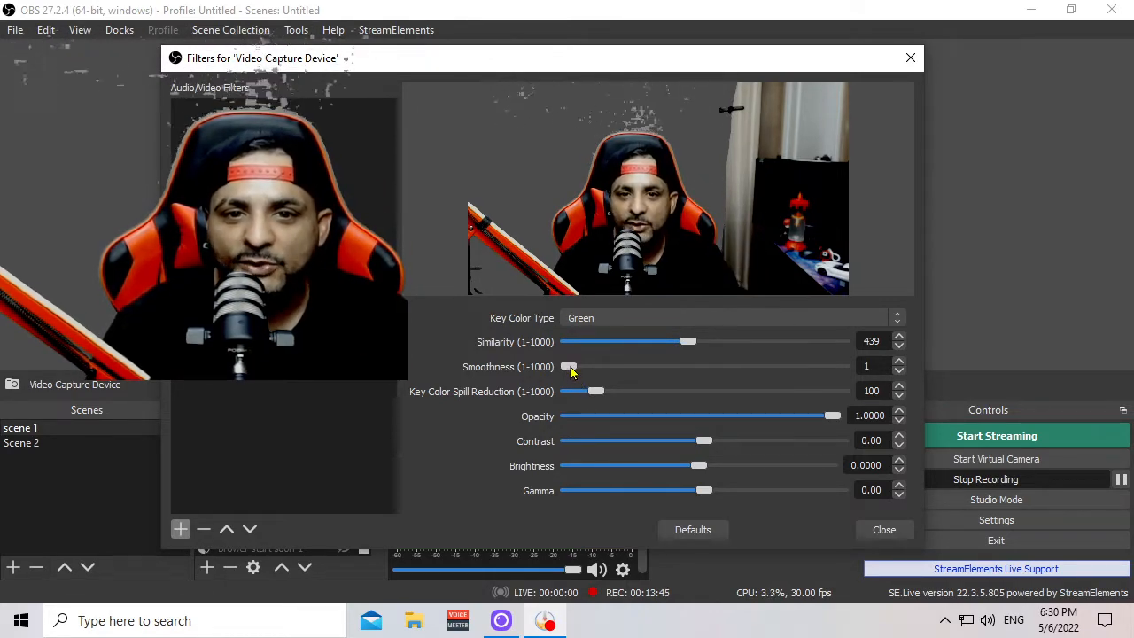
{"action": "left_click_drag", "start_coordinate": [571, 372], "coordinate": [580, 372]}
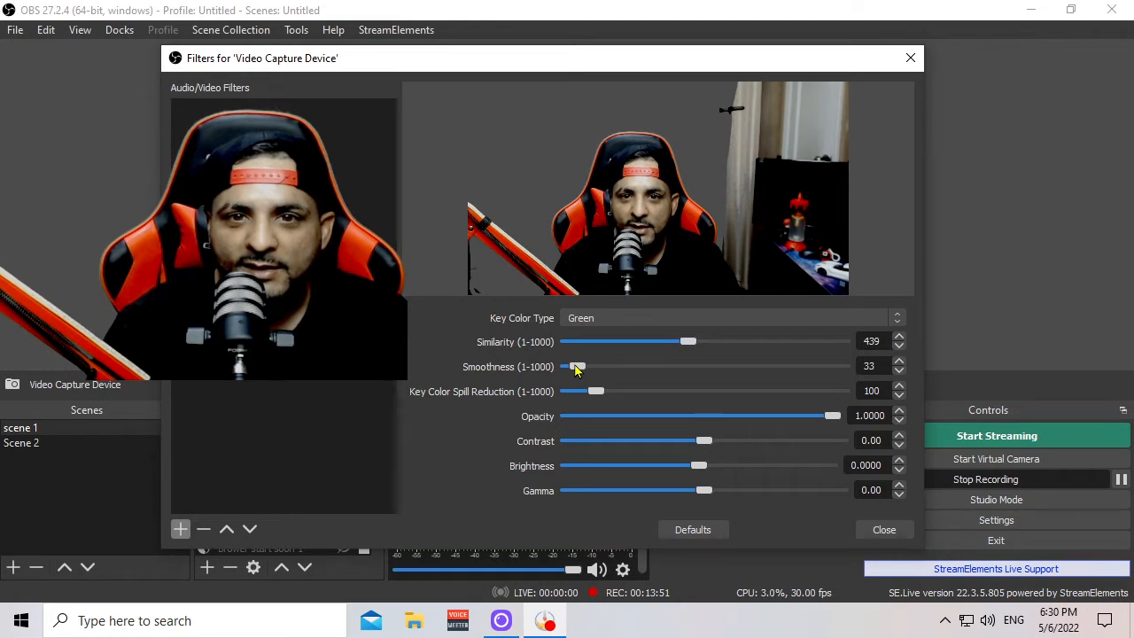
{"action": "left_click_drag", "start_coordinate": [576, 371], "coordinate": [583, 367]}
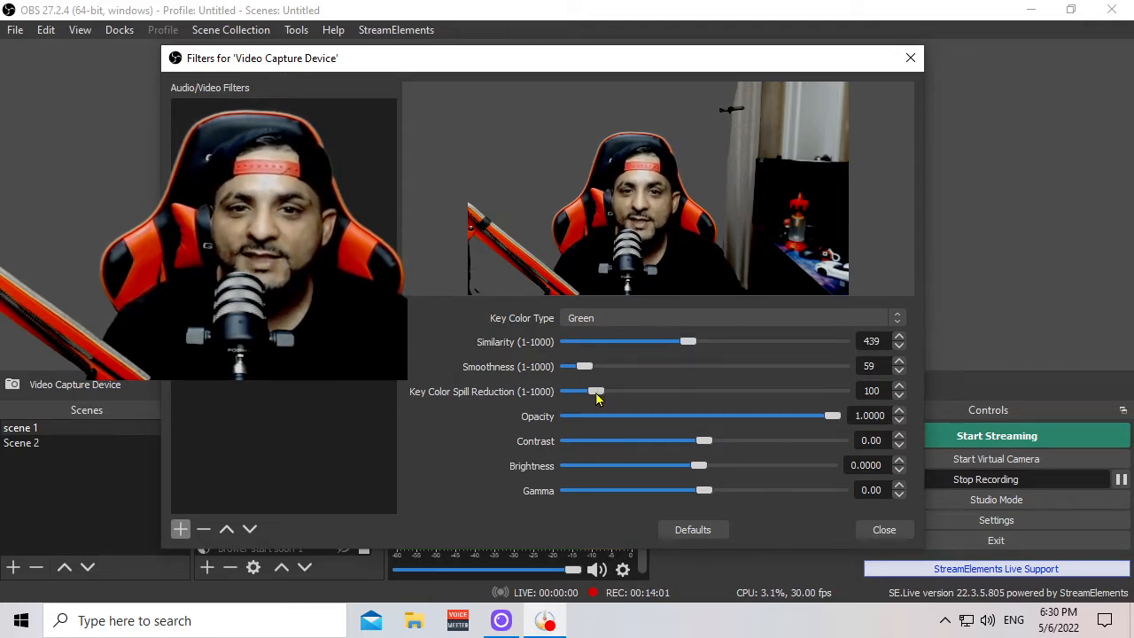
{"action": "left_click_drag", "start_coordinate": [608, 396], "coordinate": [666, 402]}
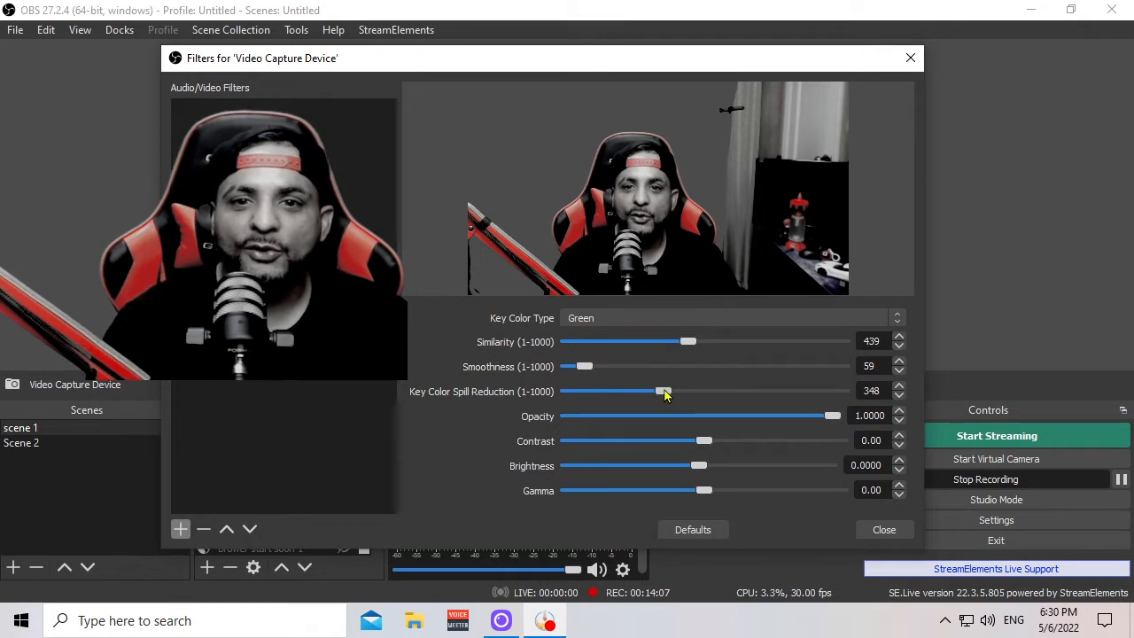
{"action": "left_click_drag", "start_coordinate": [664, 400], "coordinate": [591, 404]}
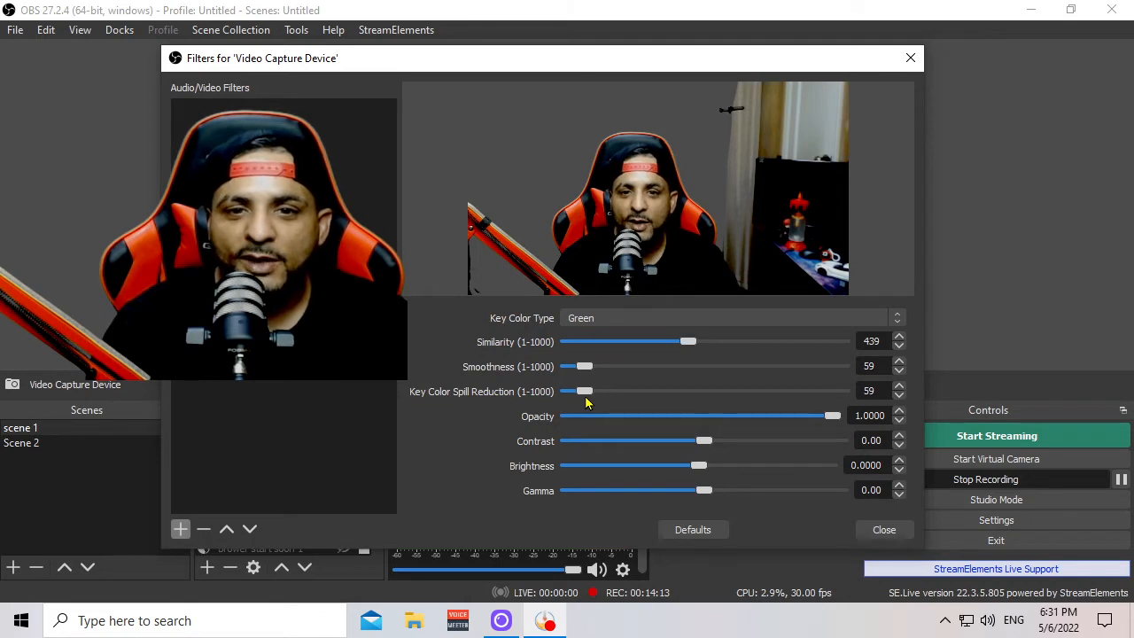
{"action": "left_click_drag", "start_coordinate": [584, 403], "coordinate": [567, 398]}
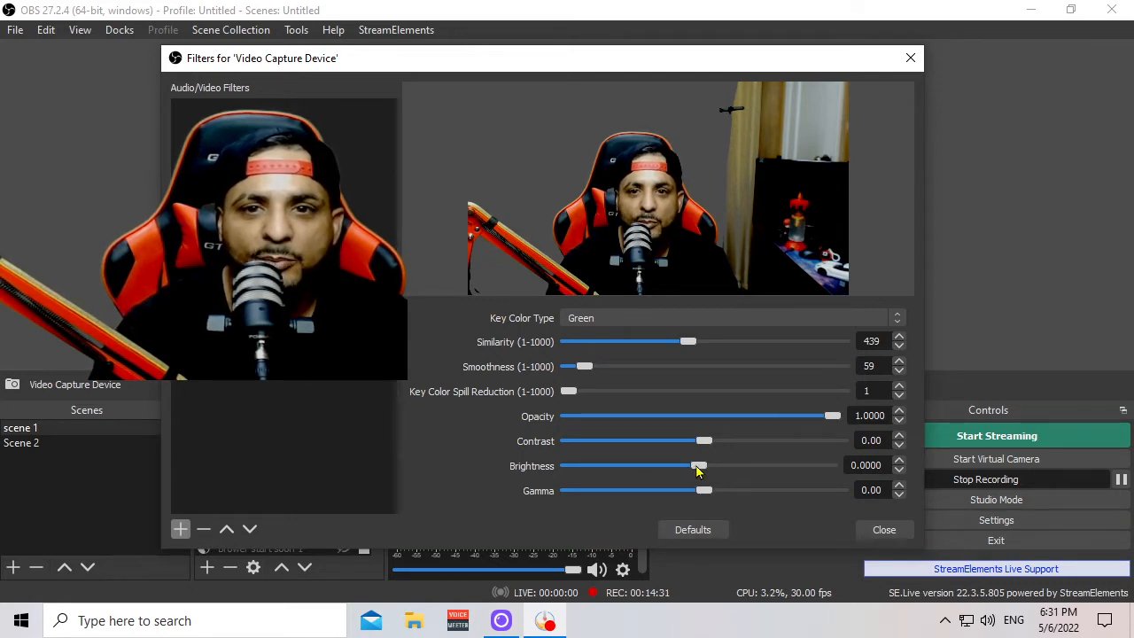
- Lower the Chroma Key filter's brightness slightly and bring it back up to 0.0000
{"action": "left_click_drag", "start_coordinate": [696, 472], "coordinate": [697, 470]}
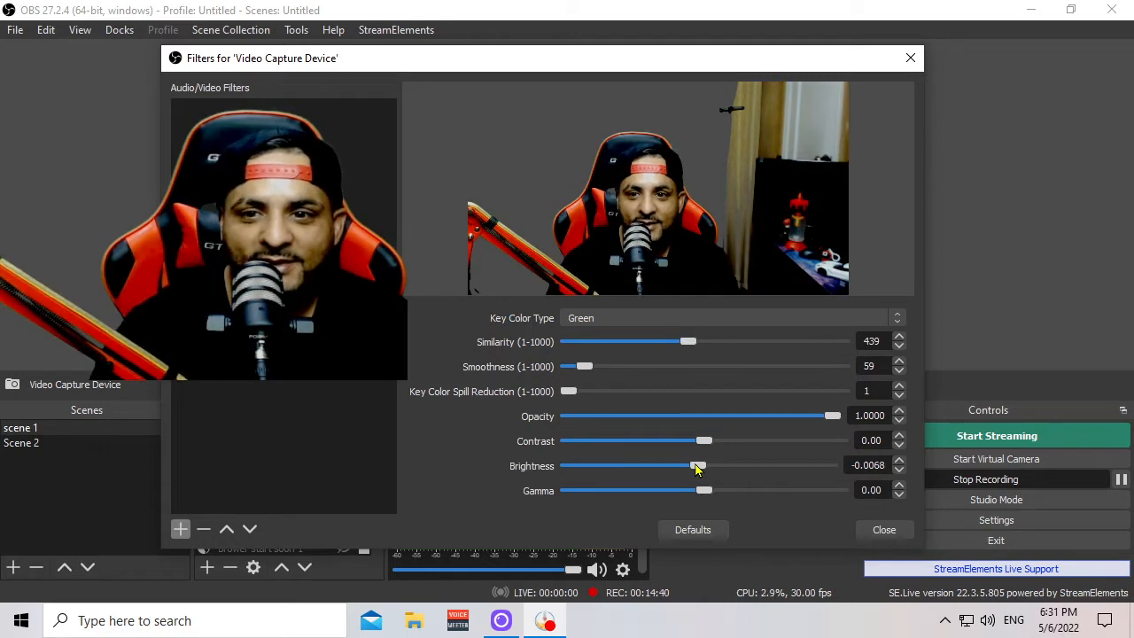
{"action": "left_click", "coordinate": [901, 471]}
{"action": "left_click", "coordinate": [900, 471]}
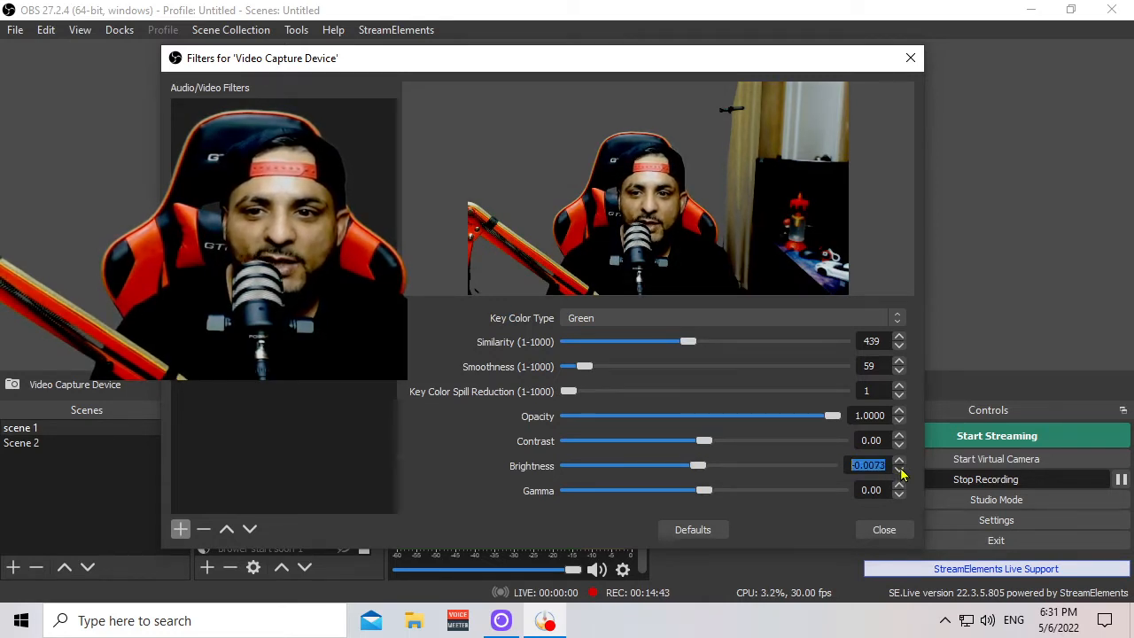
{"action": "left_click", "coordinate": [901, 470]}
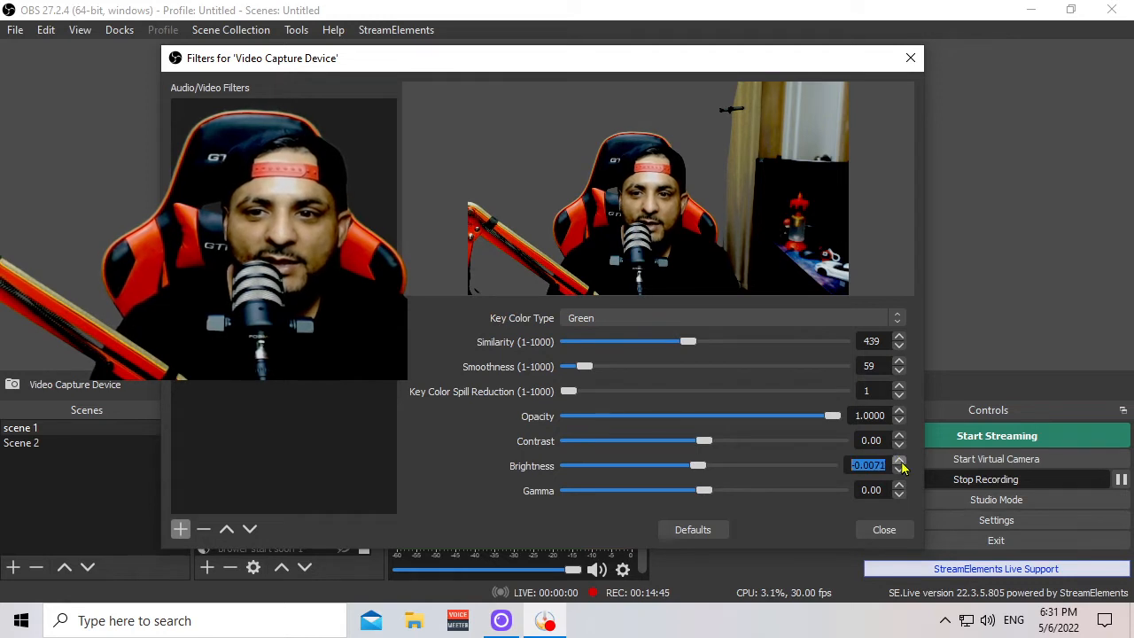
{"action": "left_click", "coordinate": [901, 462]}
{"action": "left_click", "coordinate": [900, 462]}
{"action": "left_click", "coordinate": [900, 462]}
{"action": "left_click", "coordinate": [900, 462]}
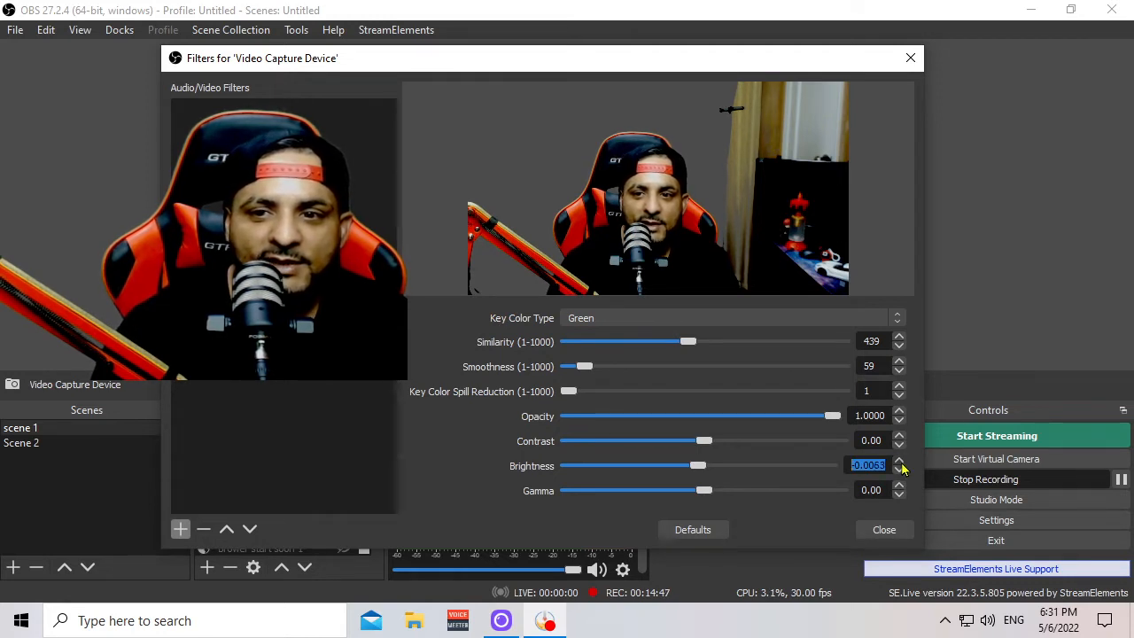
{"action": "left_click", "coordinate": [900, 462]}
{"action": "left_click", "coordinate": [900, 463]}
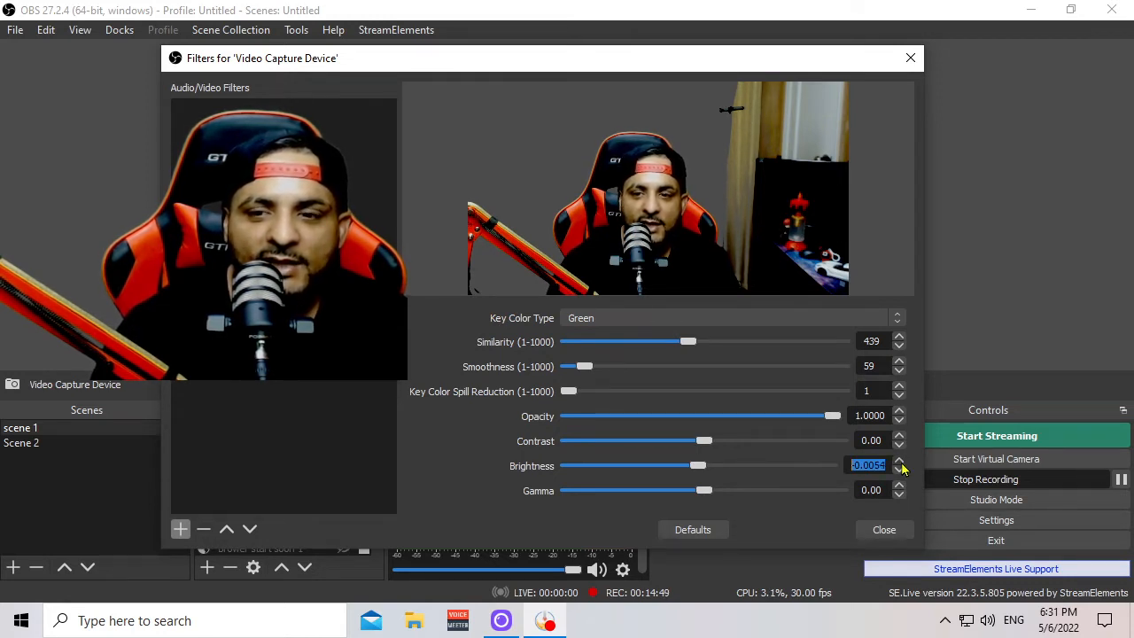
{"action": "left_click", "coordinate": [900, 463]}
{"action": "left_click", "coordinate": [900, 462]}
{"action": "left_click", "coordinate": [901, 462]}
{"action": "left_click", "coordinate": [900, 462]}
{"action": "left_click", "coordinate": [900, 462]}
{"action": "left_click", "coordinate": [900, 462]}
{"action": "left_click", "coordinate": [900, 462]}
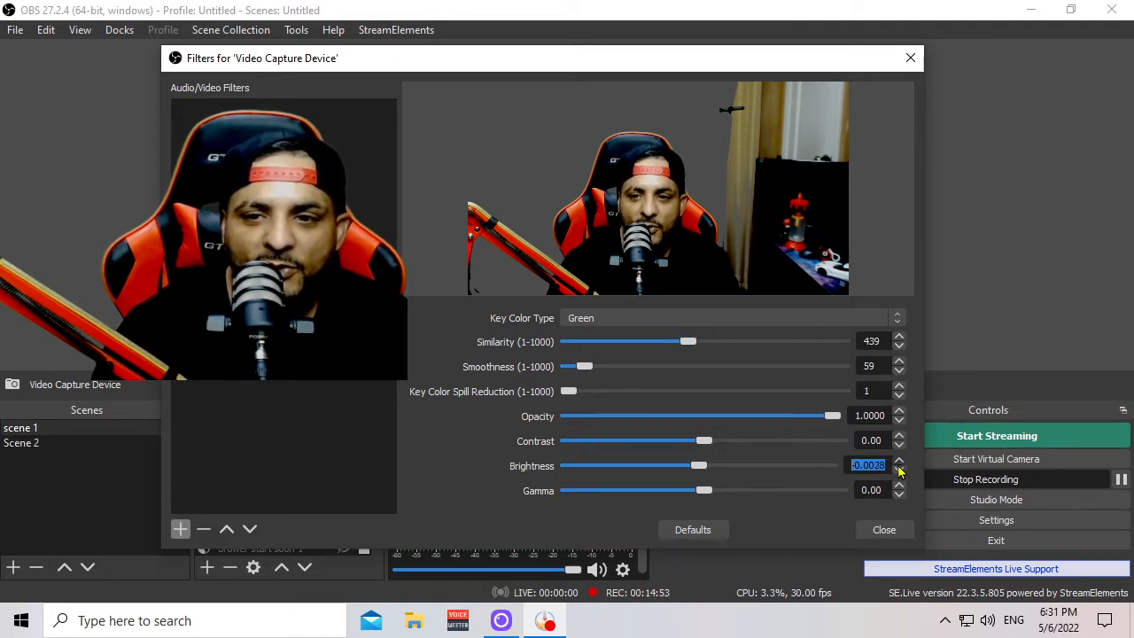
{"action": "left_click", "coordinate": [900, 463]}
{"action": "left_click", "coordinate": [900, 463]}
{"action": "left_click", "coordinate": [900, 463]}
{"action": "left_click", "coordinate": [900, 463]}
{"action": "left_click", "coordinate": [900, 462]}
{"action": "left_click", "coordinate": [900, 462]}
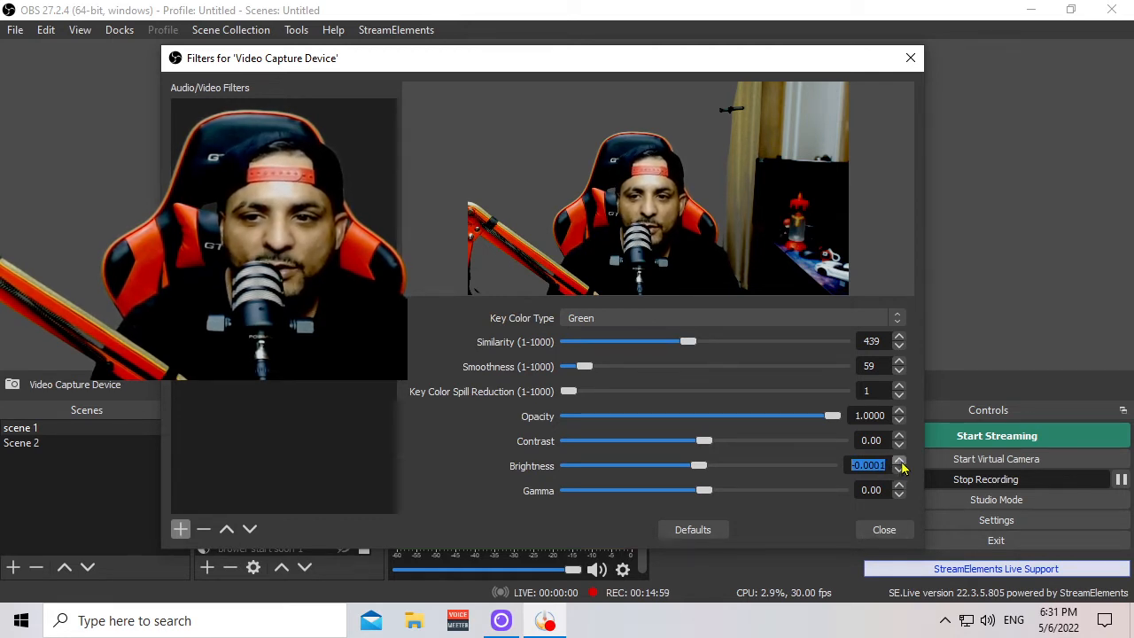
{"action": "left_click", "coordinate": [900, 463]}
{"action": "left_click", "coordinate": [900, 462]}
{"action": "left_click", "coordinate": [900, 462]}
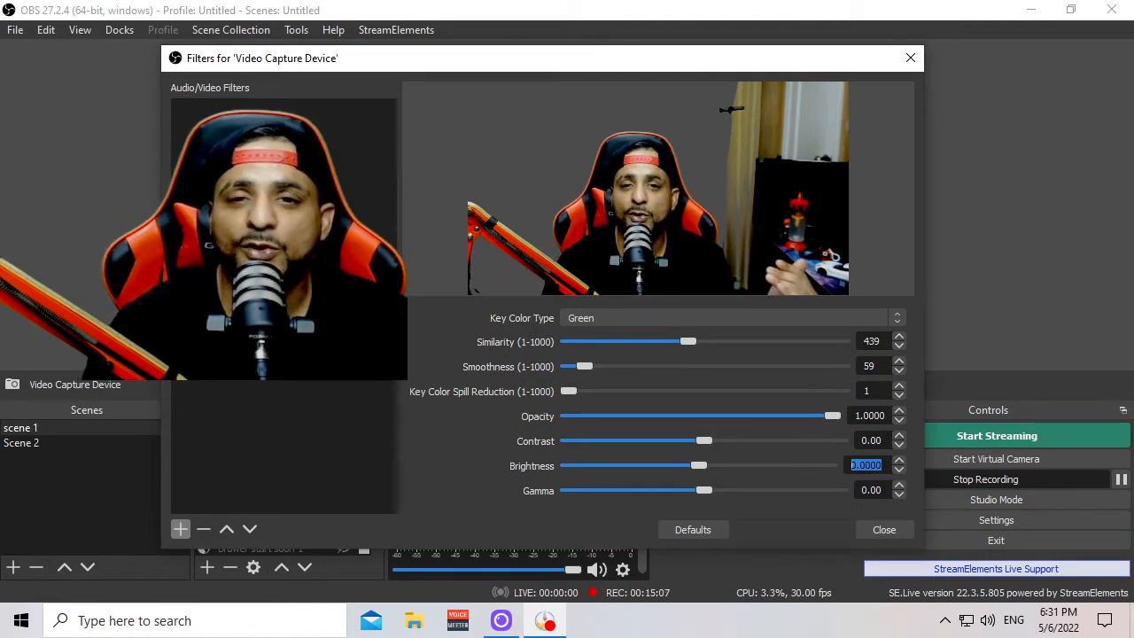
- Set the Color Correction filter's saturation to 0.30 and its gamma to 0.47
{"action": "left_click", "coordinate": [257, 356]}
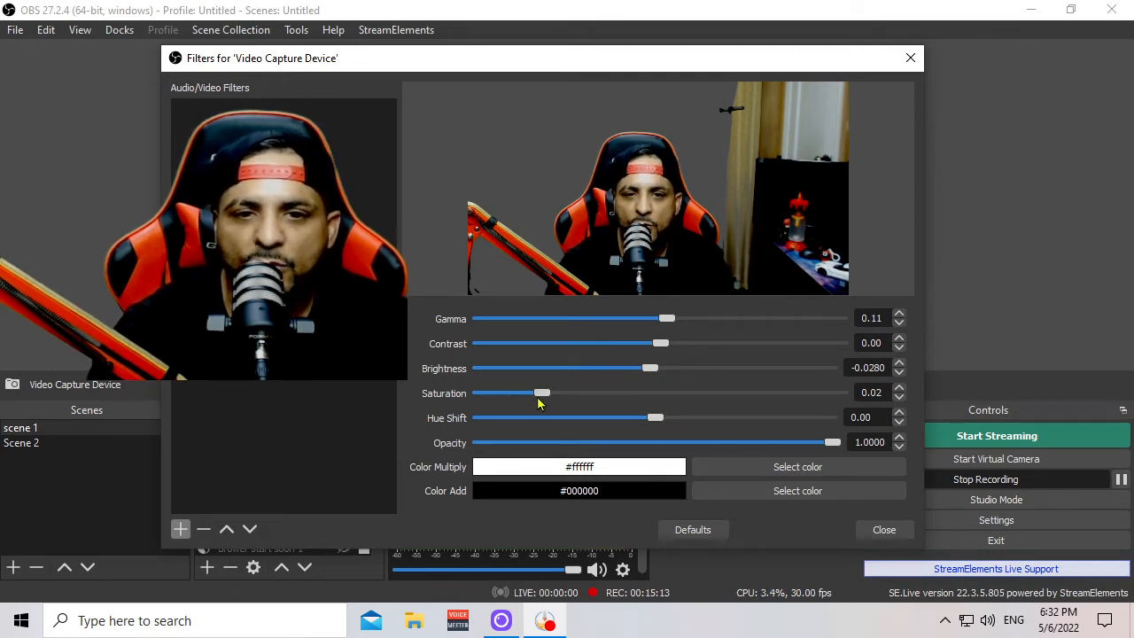
{"action": "mouse_move", "coordinate": [541, 399]}
{"action": "left_mouse_down"}
{"action": "mouse_move", "coordinate": [676, 397]}
{"action": "mouse_move", "coordinate": [560, 403]}
{"action": "left_mouse_up"}
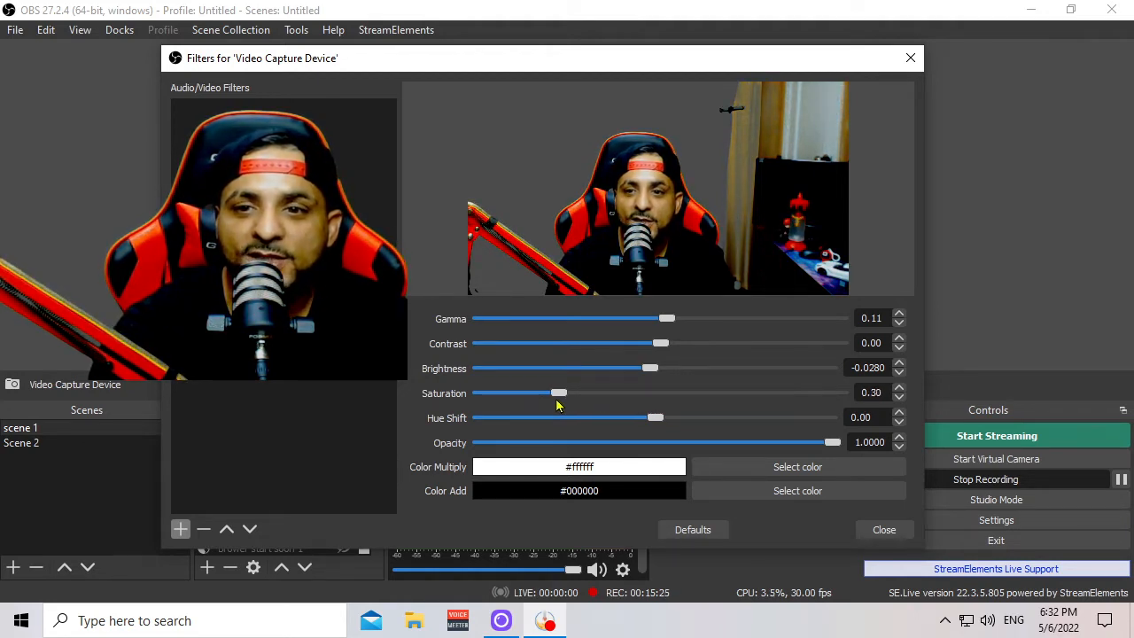
{"action": "left_click_drag", "start_coordinate": [548, 397], "coordinate": [557, 400]}
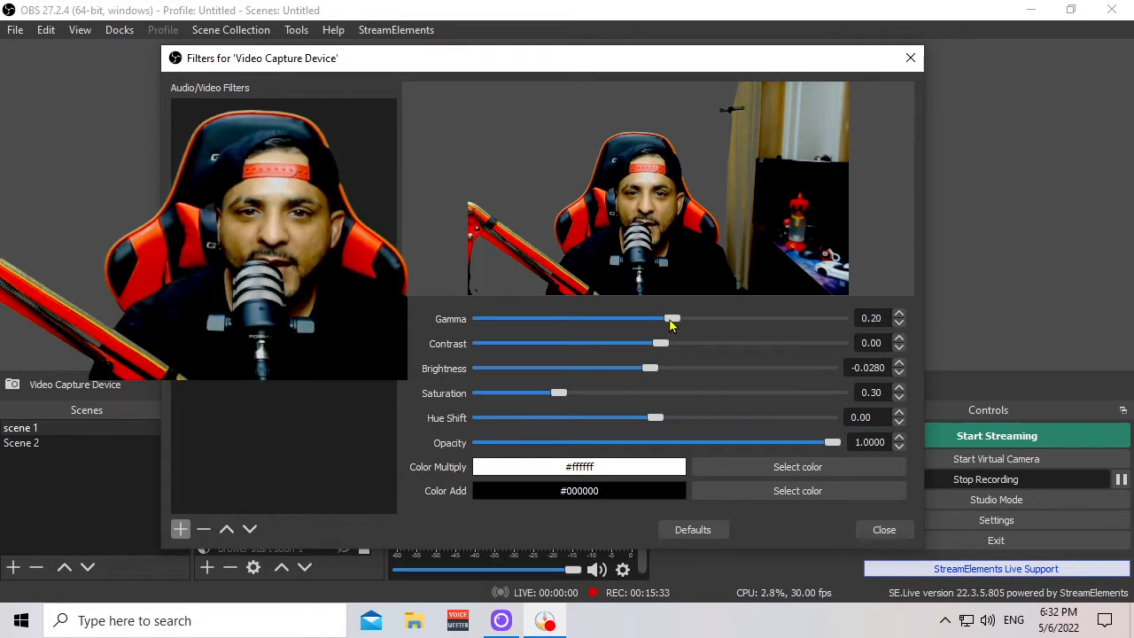
{"action": "mouse_move", "coordinate": [670, 326]}
{"action": "left_mouse_down"}
{"action": "mouse_move", "coordinate": [638, 331]}
{"action": "mouse_move", "coordinate": [691, 332]}
{"action": "left_mouse_up"}
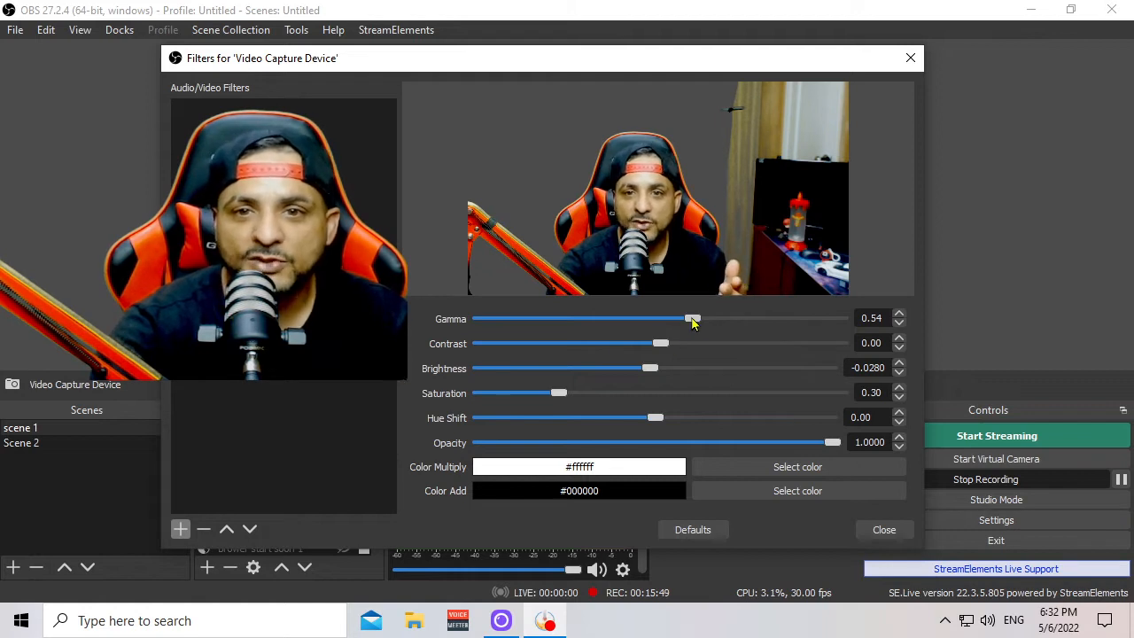
{"action": "mouse_move", "coordinate": [692, 323]}
{"action": "left_mouse_down"}
{"action": "mouse_move", "coordinate": [668, 327]}
{"action": "mouse_move", "coordinate": [687, 324]}
{"action": "left_mouse_up"}
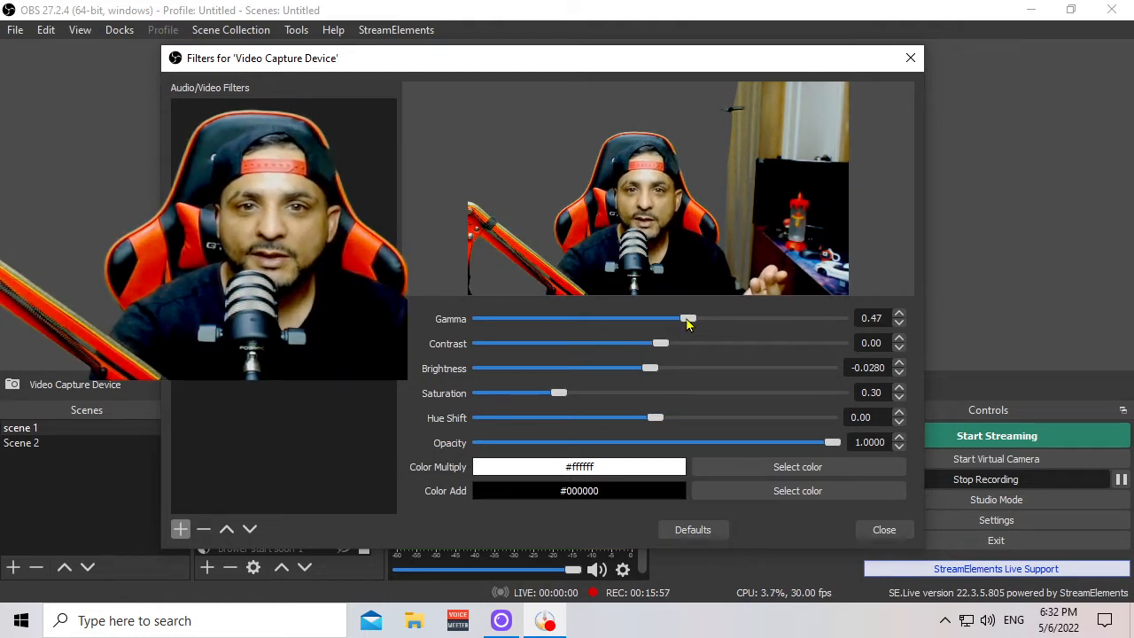
- Set the Chroma Key filter to Similarity 445, Smoothness 43 and Key Color Spill Reduction 30, and close the filter settings
{"action": "left_click", "coordinate": [257, 341]}
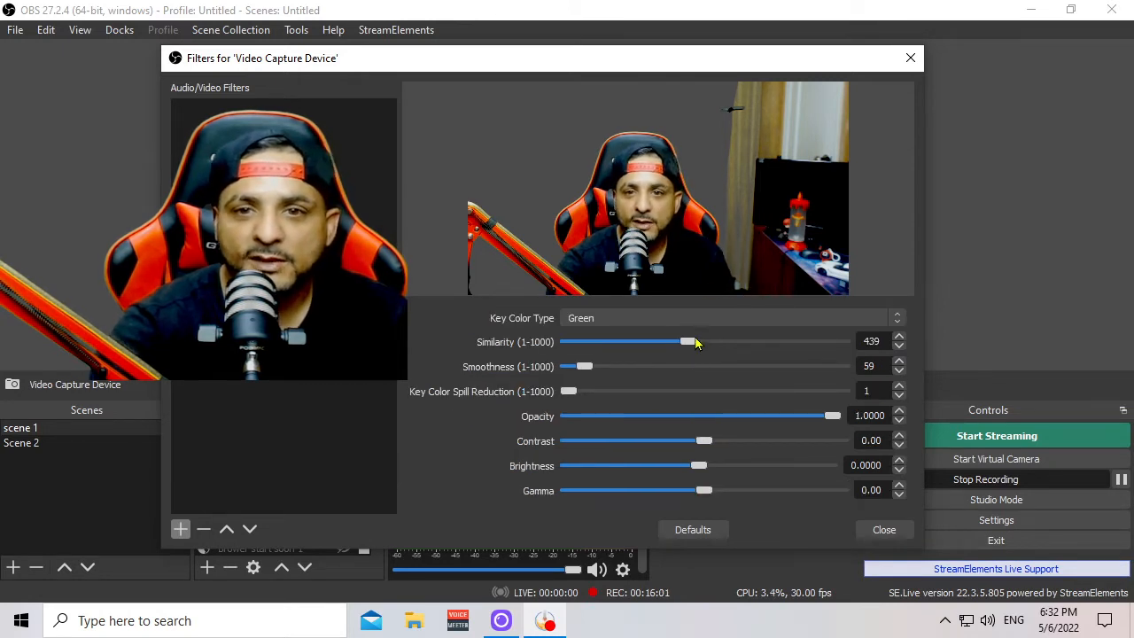
{"action": "left_click_drag", "start_coordinate": [691, 344], "coordinate": [687, 347]}
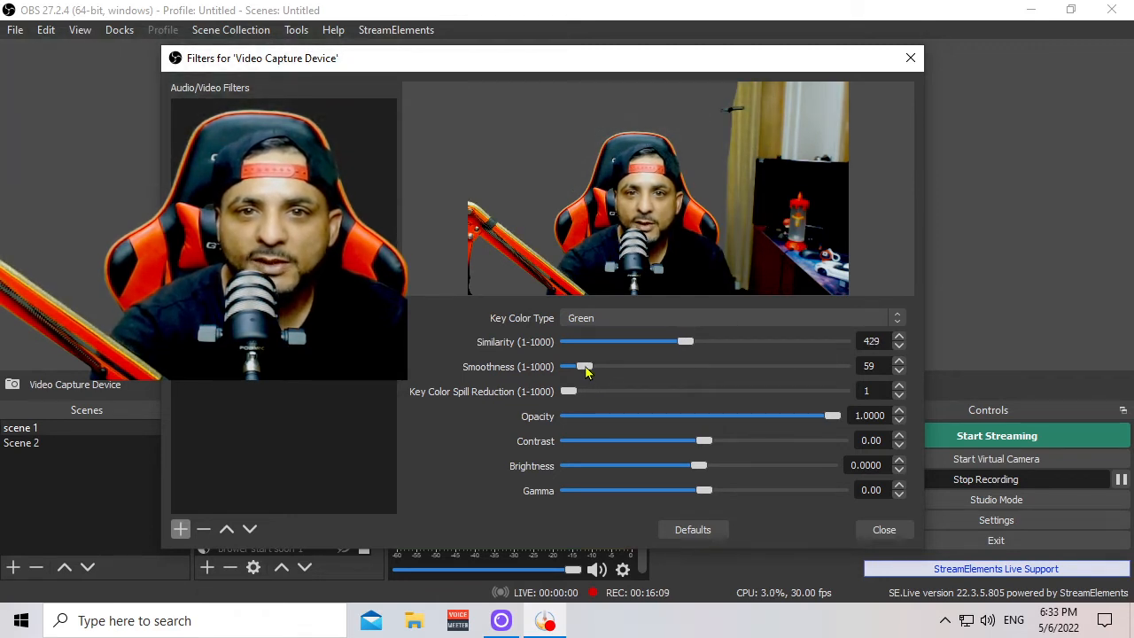
{"action": "left_click_drag", "start_coordinate": [585, 372], "coordinate": [591, 396]}
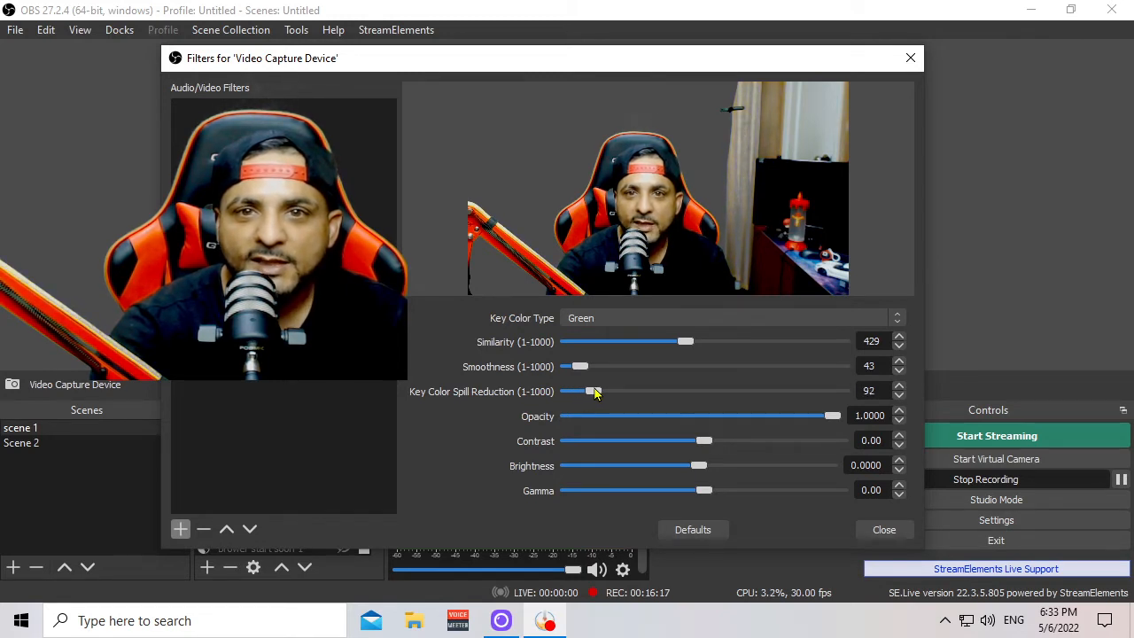
{"action": "left_click_drag", "start_coordinate": [591, 396], "coordinate": [576, 396]}
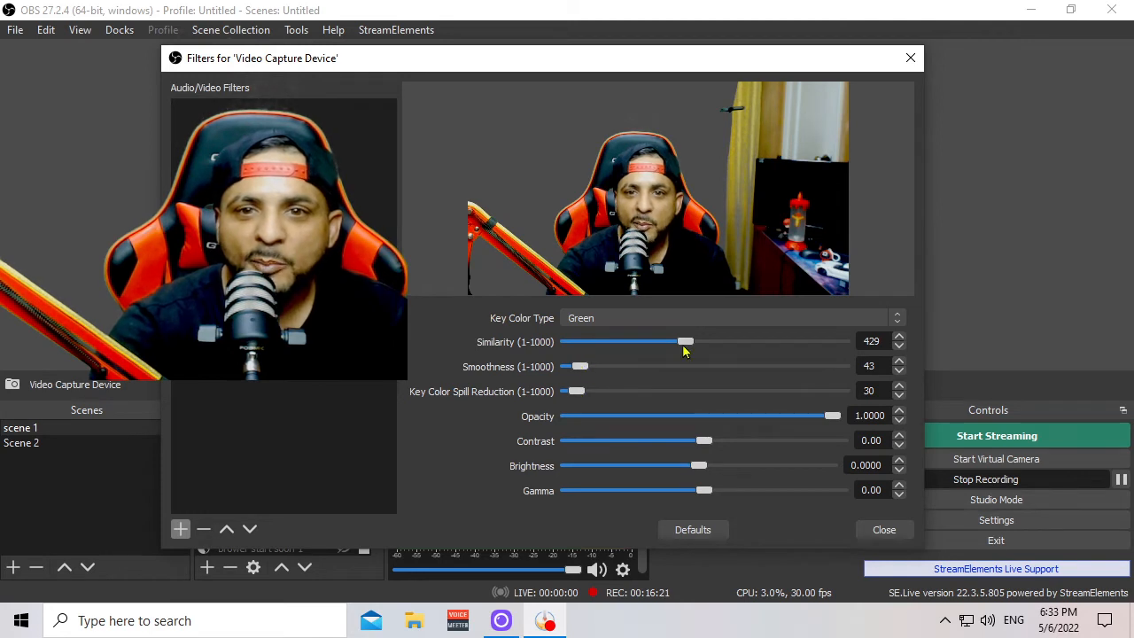
{"action": "left_click_drag", "start_coordinate": [685, 347], "coordinate": [690, 347]}
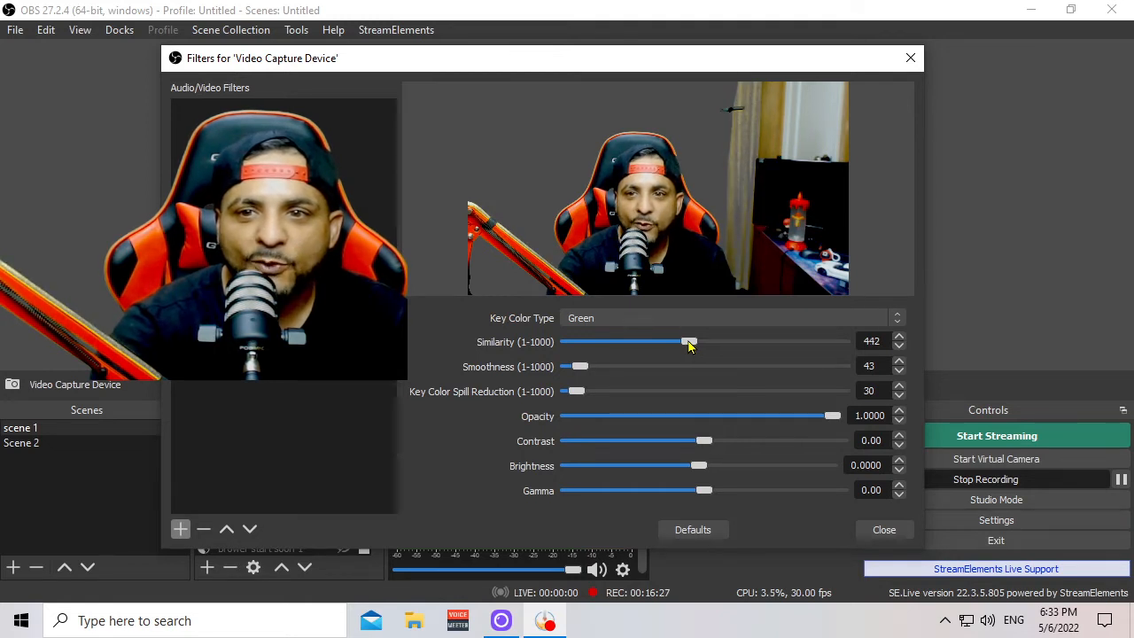
{"action": "left_click_drag", "start_coordinate": [690, 347], "coordinate": [689, 349]}
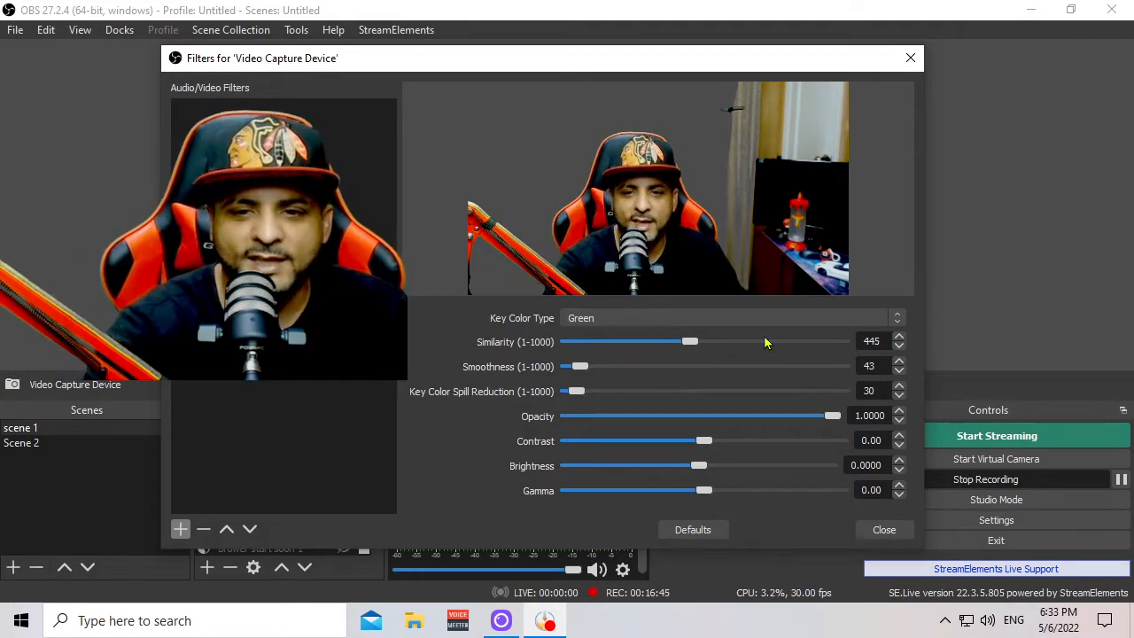
{"action": "left_click", "coordinate": [881, 529]}
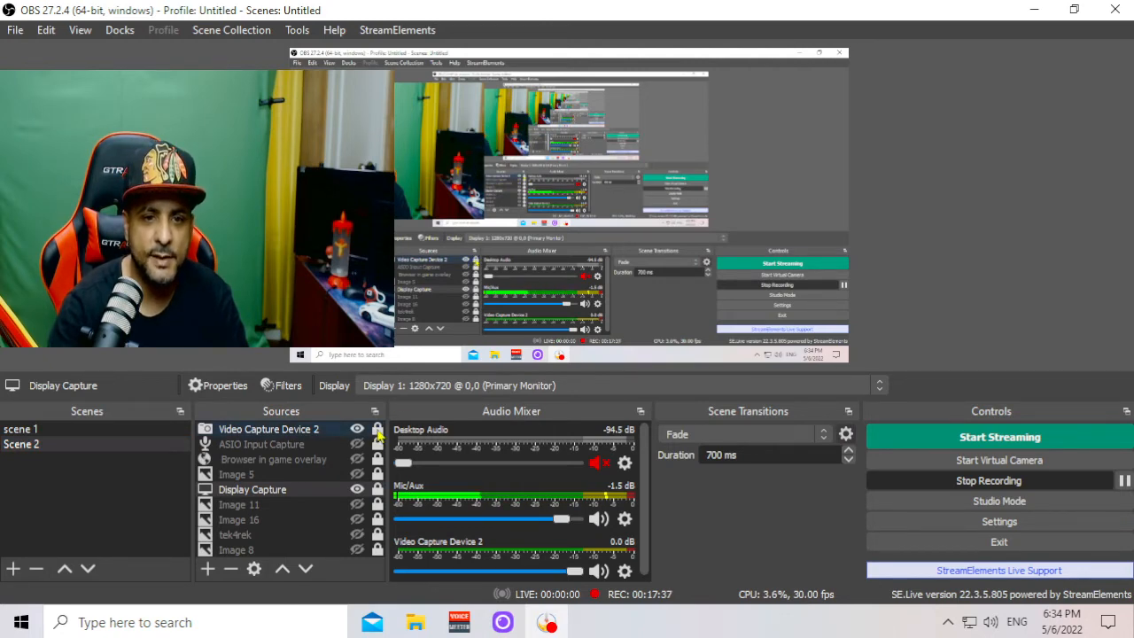
- Transform the Video Capture Device 2 source in Scene 2 so the camera picture fills the canvas
{"action": "right_click", "coordinate": [352, 430]}
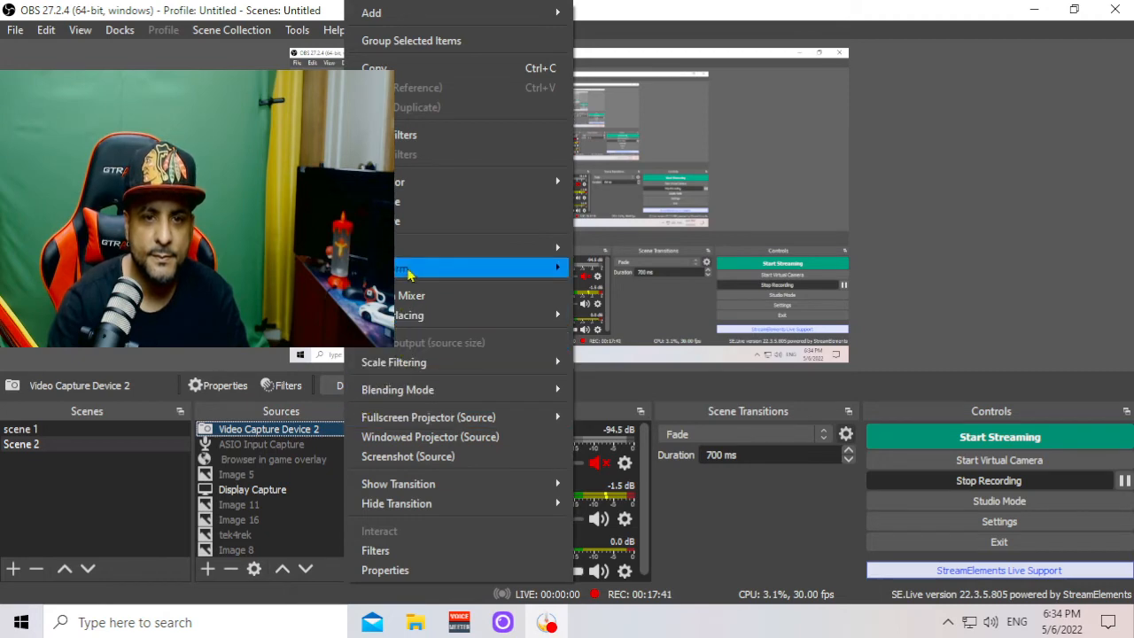
{"action": "mouse_move", "coordinate": [409, 276]}
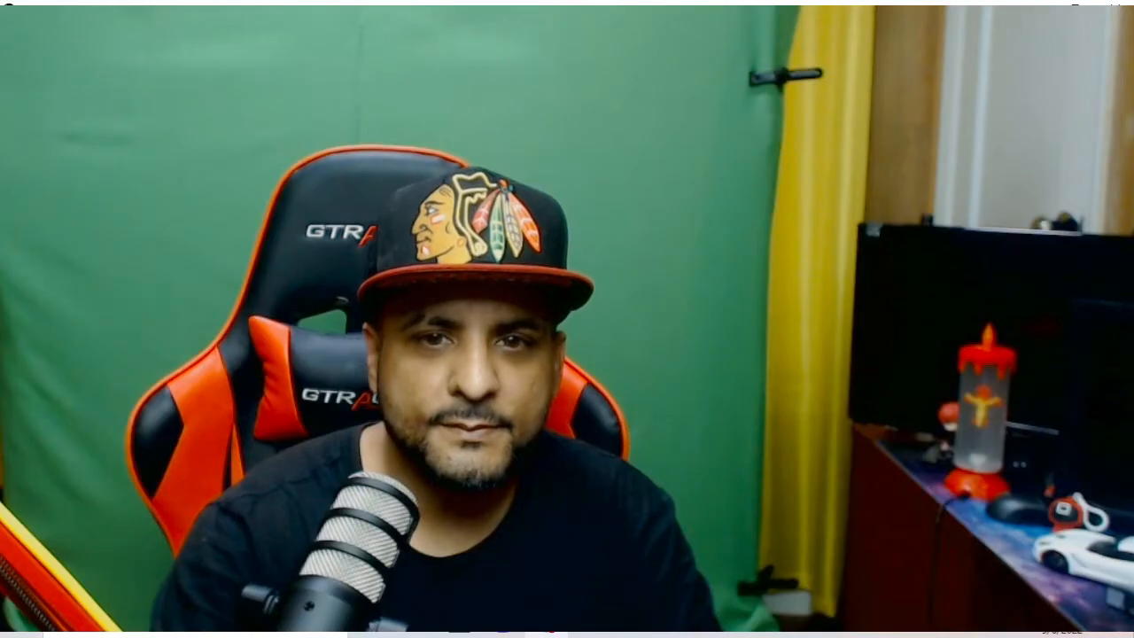